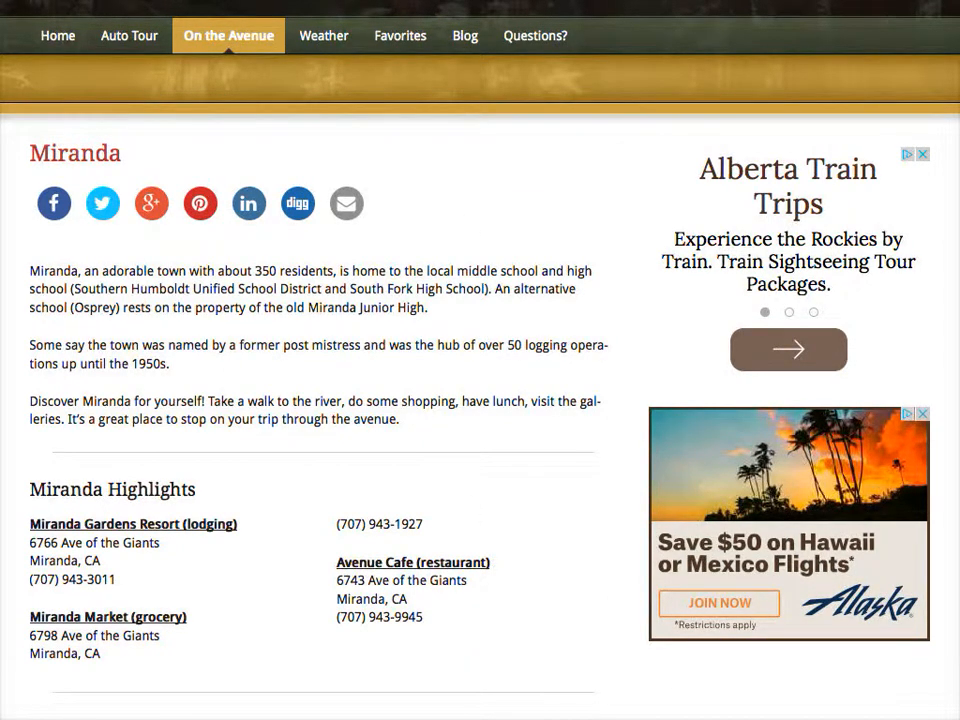
Sign in to the Avenue of the Giants WordPress admin through the wp-admin URL.
text(wp-a)
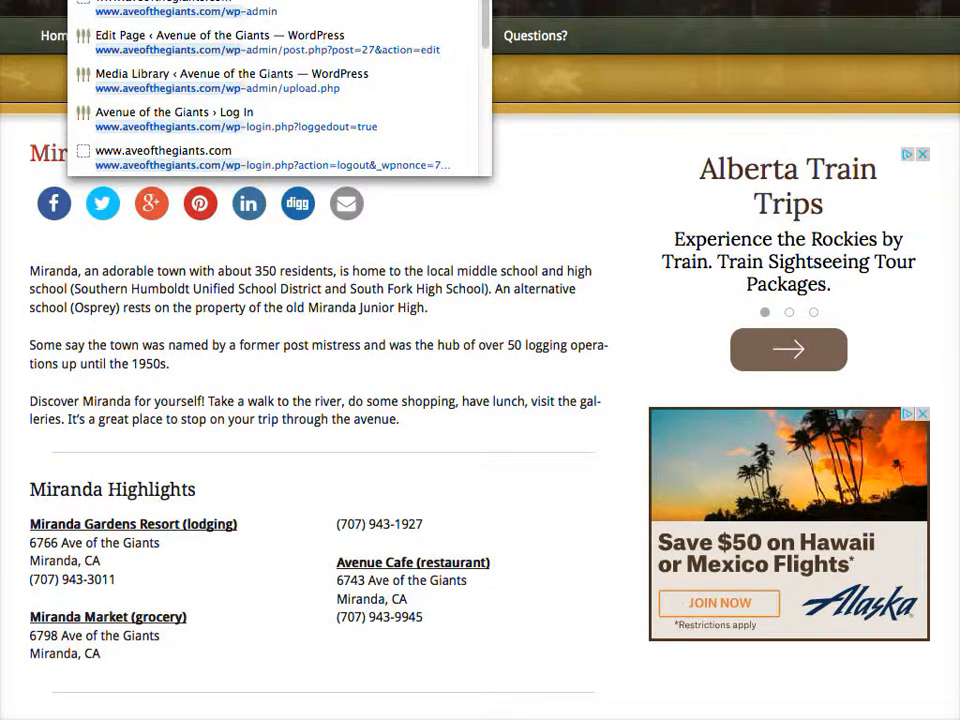
text(dmin)
key(Return)
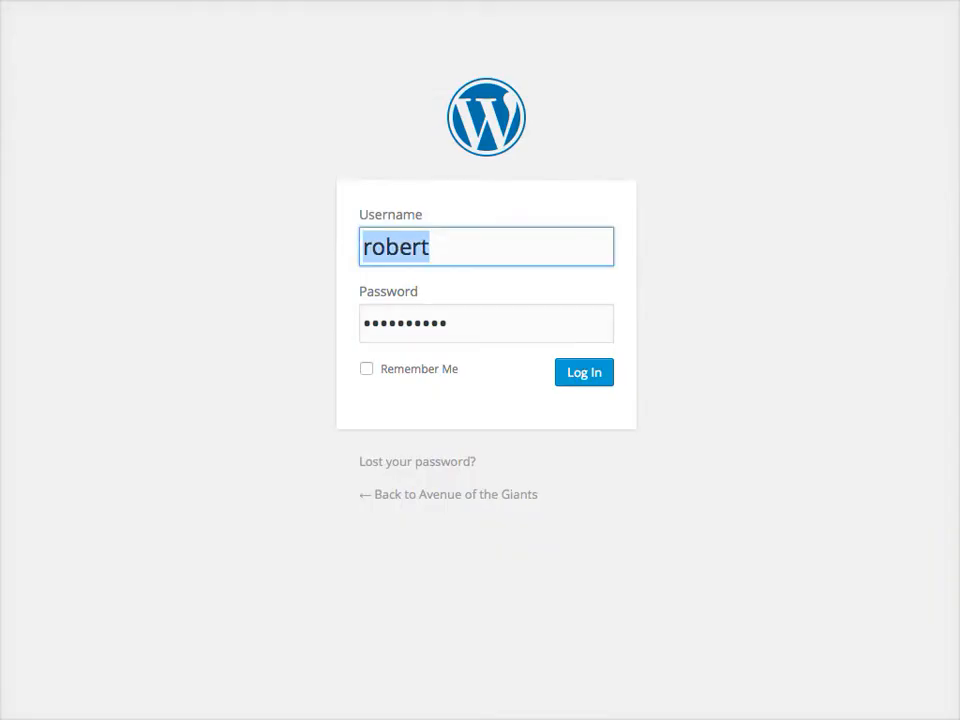
click(601, 386)
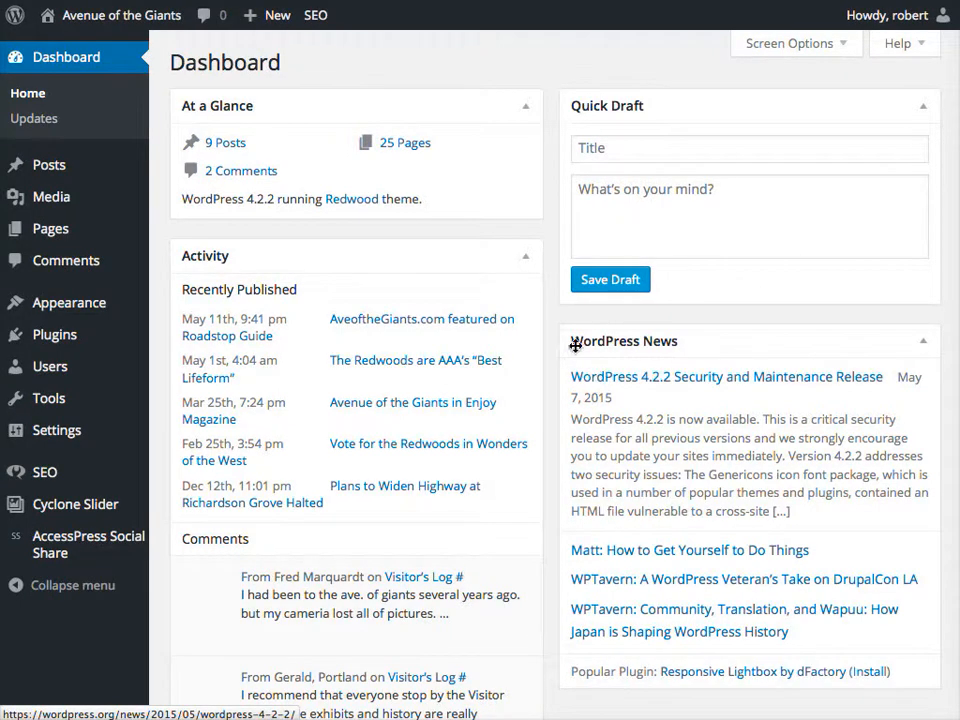
Open the Miranda page for editing from the All Pages list.
mouse_move(47, 167)
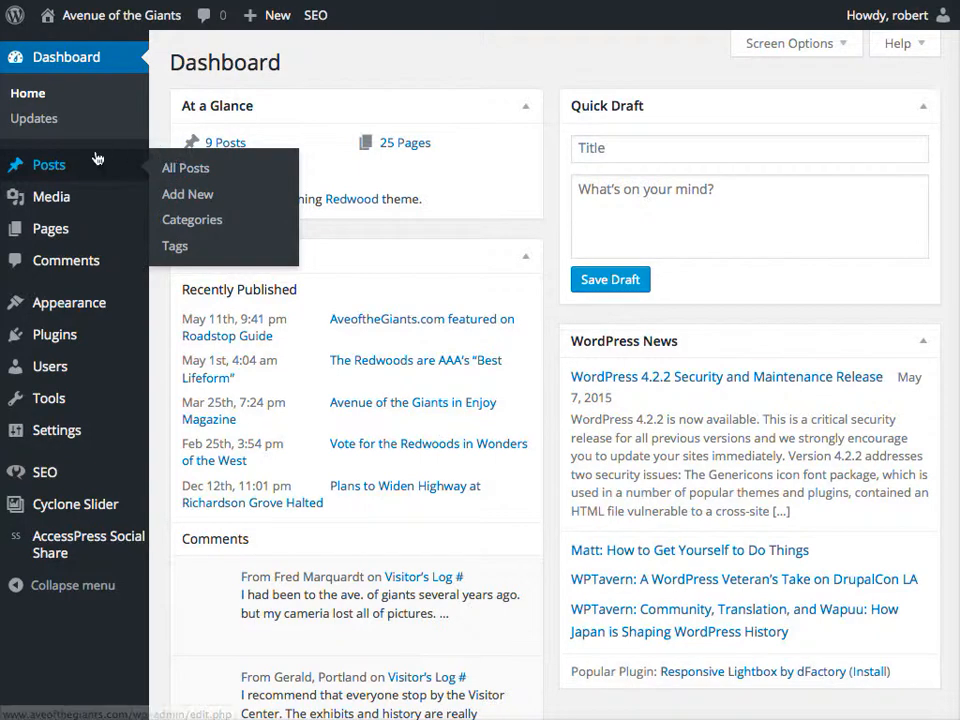
mouse_move(56, 230)
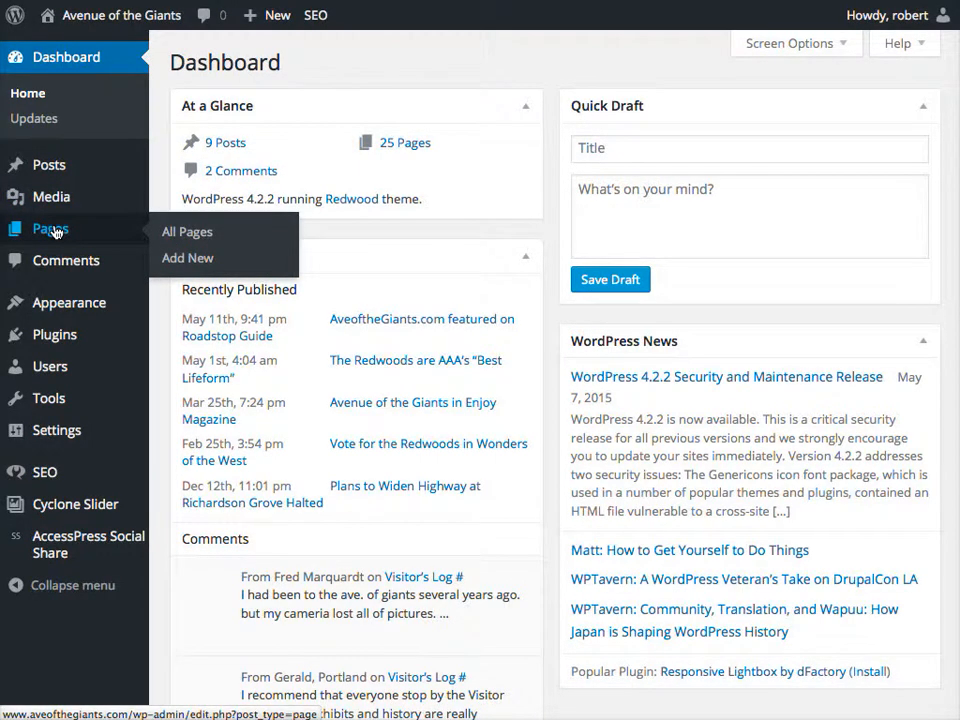
click(186, 236)
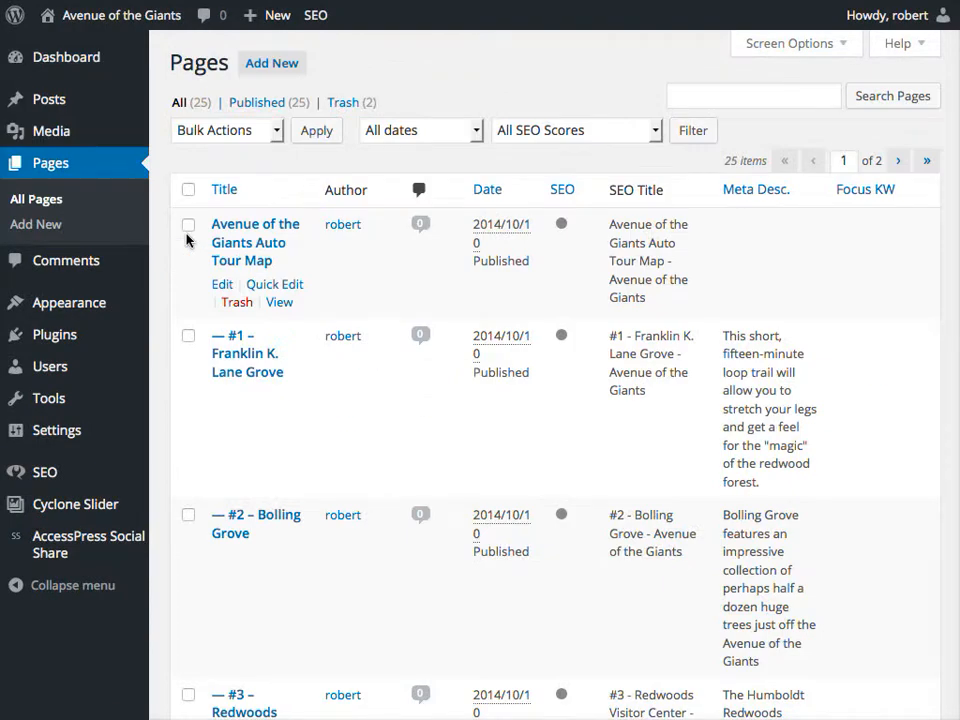
scroll(429, 452, down, 3)
scroll(450, 510, down, 7)
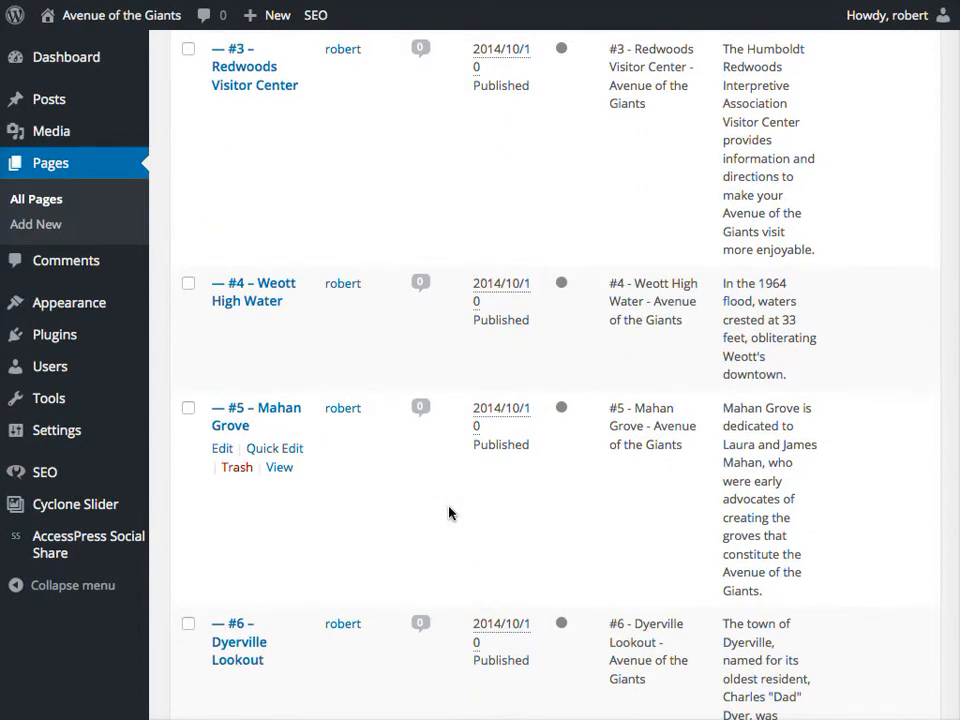
scroll(643, 486, down, 14)
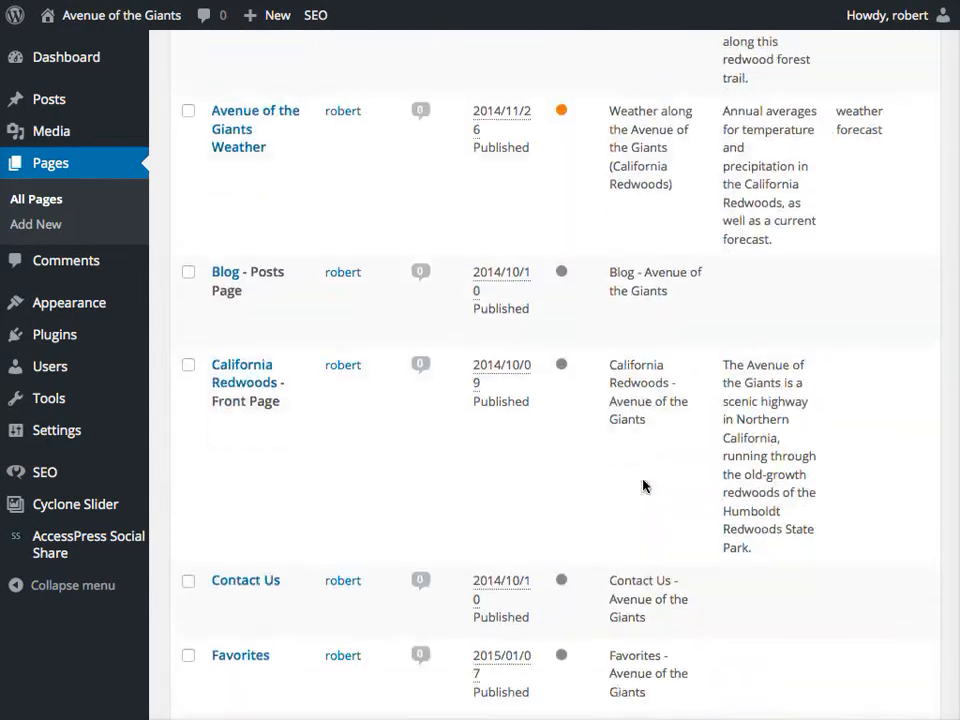
scroll(643, 486, down, 10)
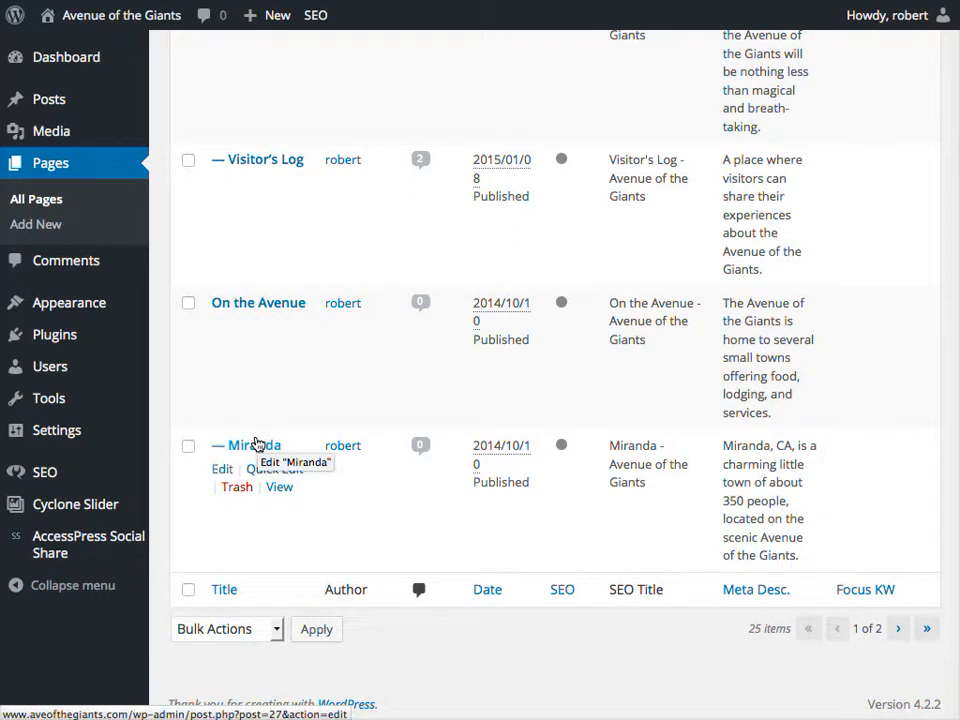
click(222, 471)
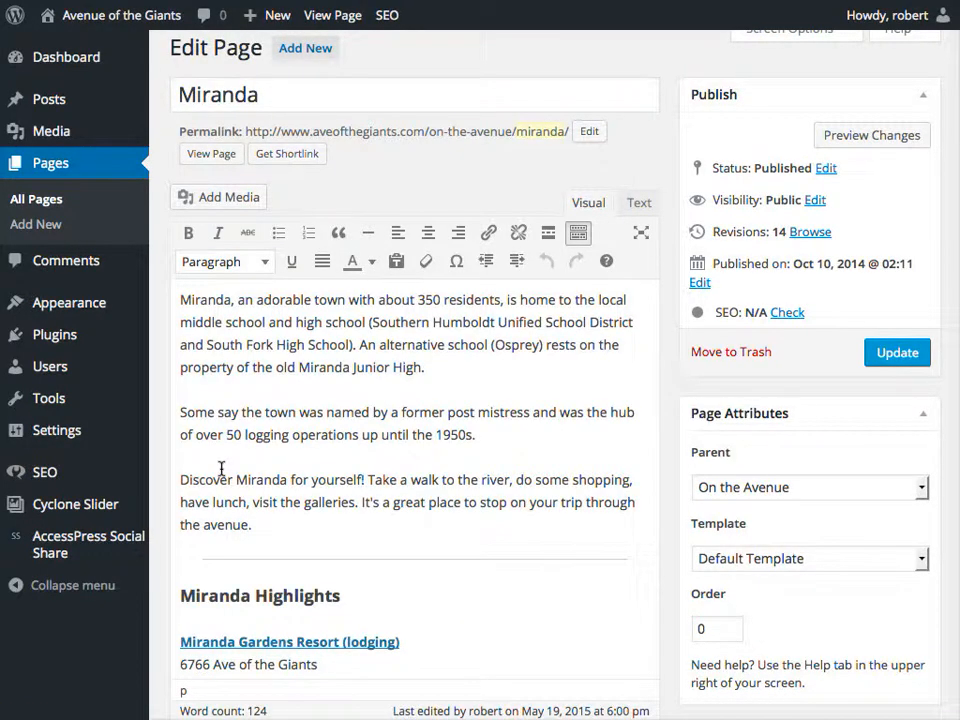
Scroll the Miranda page editor down to the Miranda Highlights listings.
scroll(409, 400, down, 2)
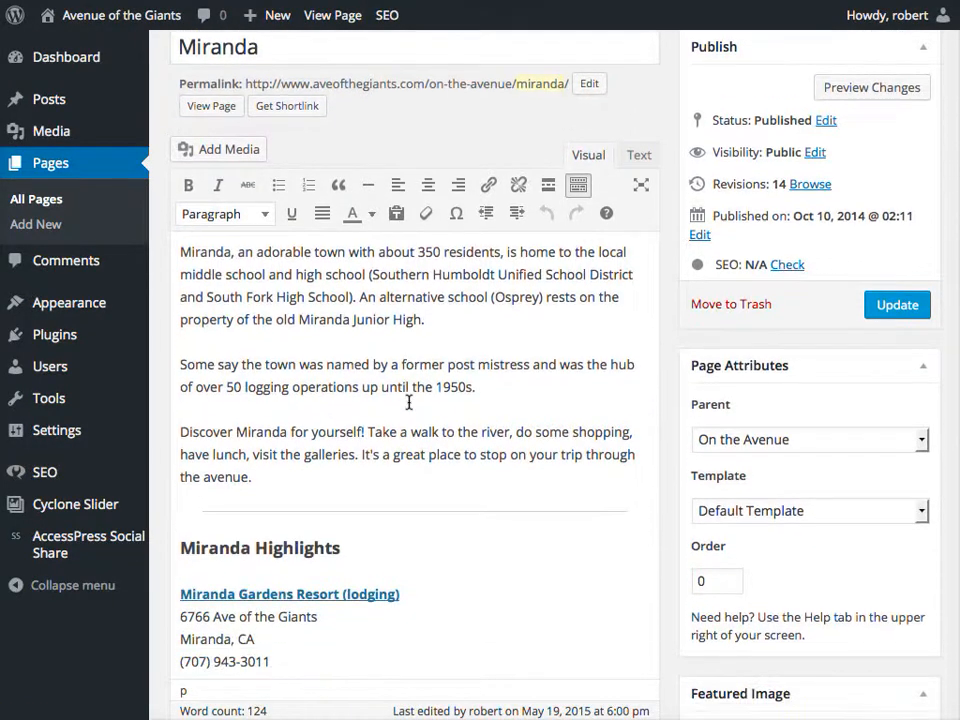
scroll(409, 400, up, 1)
scroll(409, 400, down, 4)
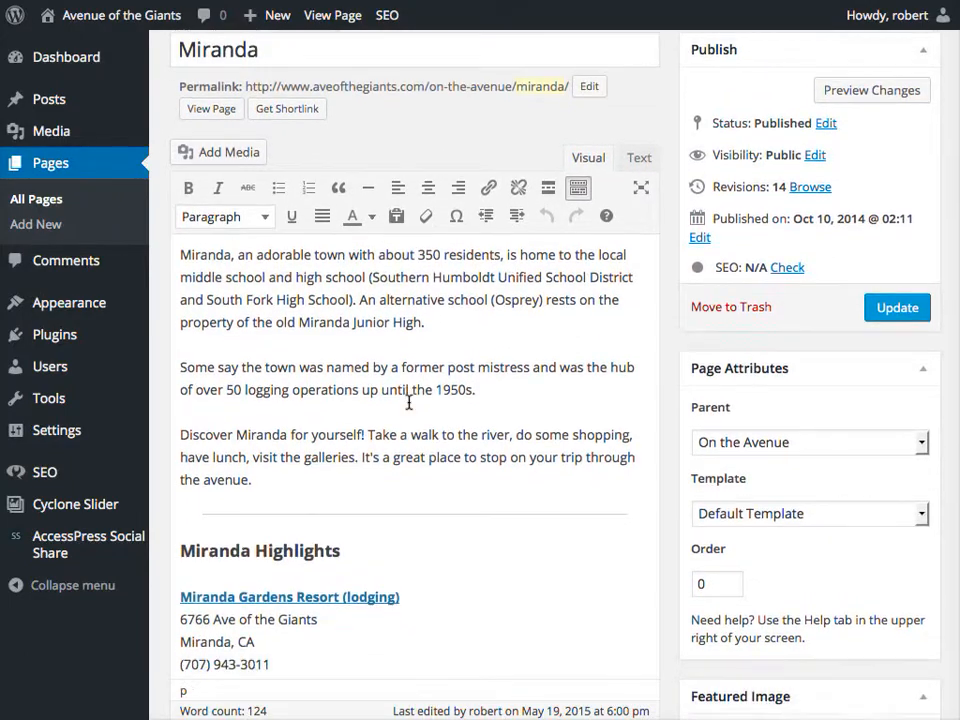
scroll(409, 402, down, 4)
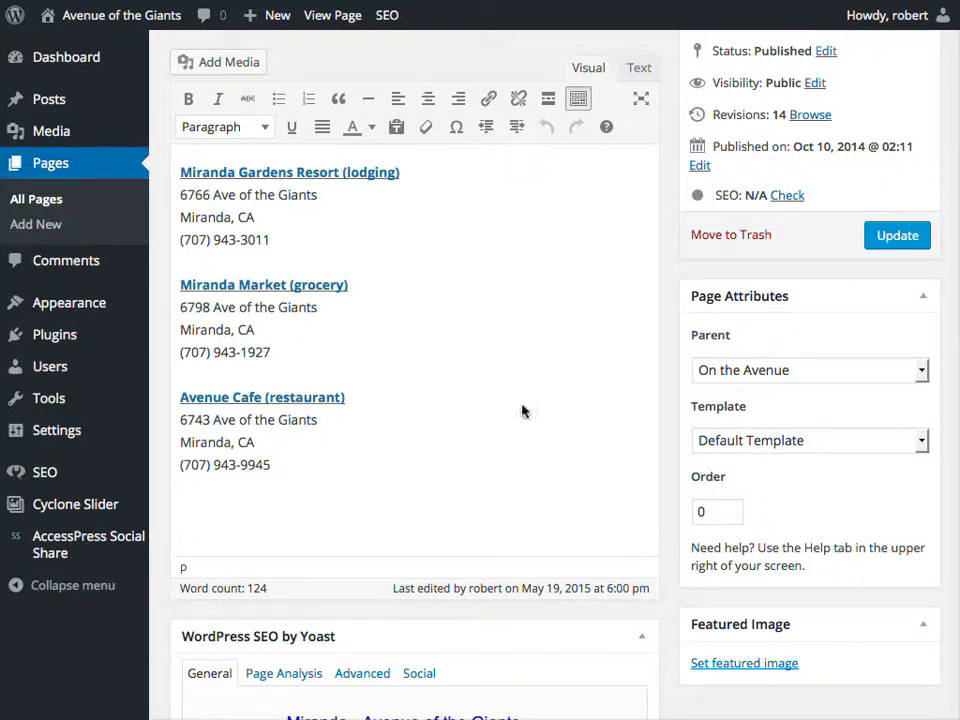
Paste a US Post Office listing below the highlights, bold its name, and update the page.
click(185, 503)
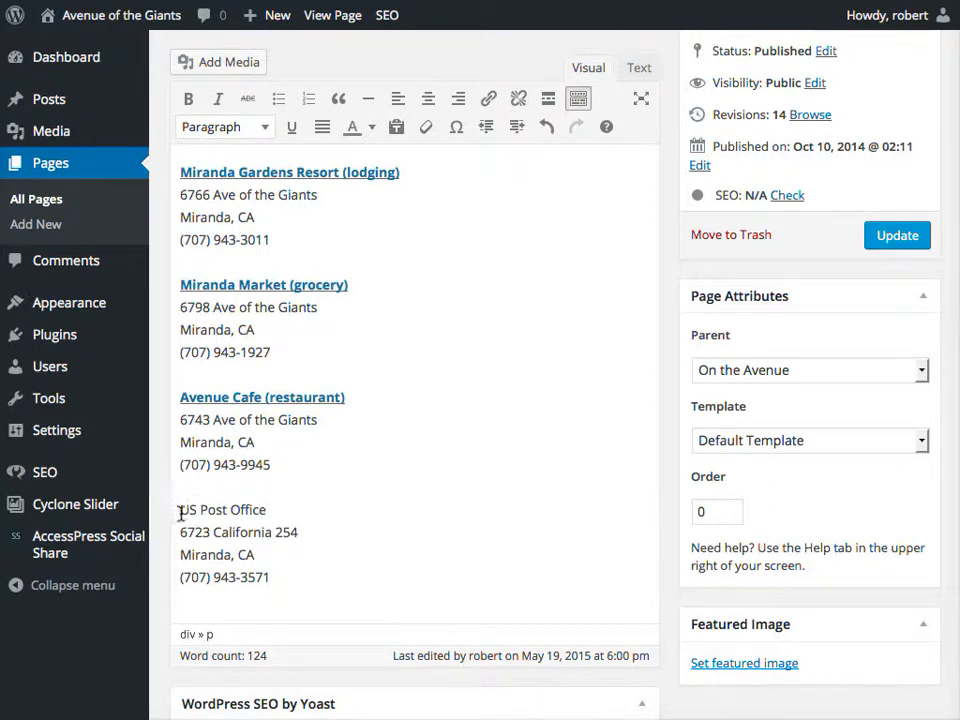
drag(180, 510, 267, 510)
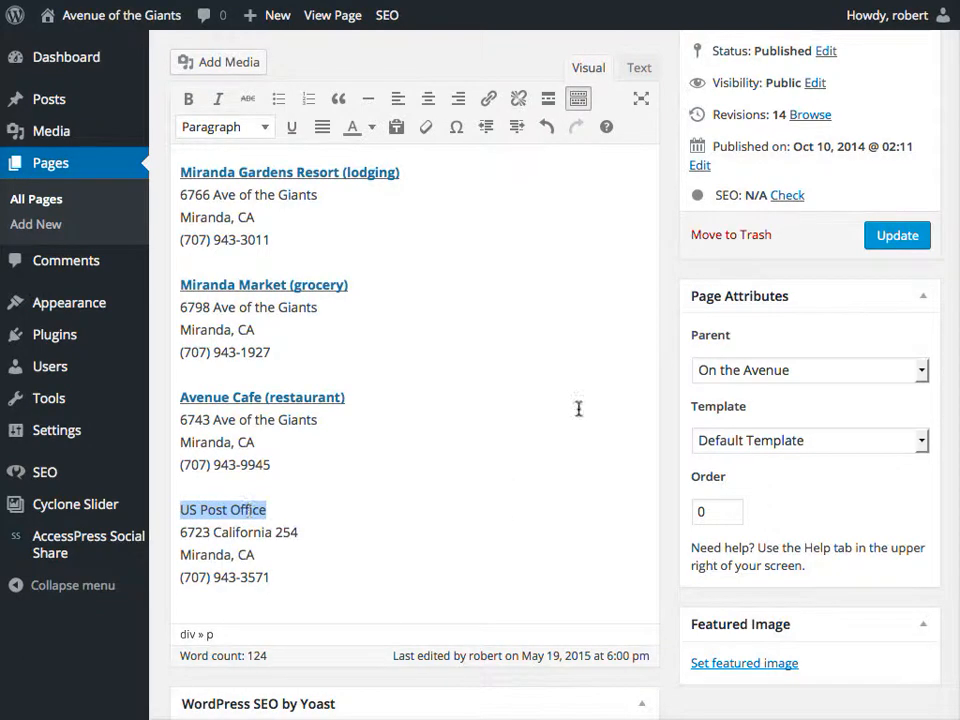
click(189, 99)
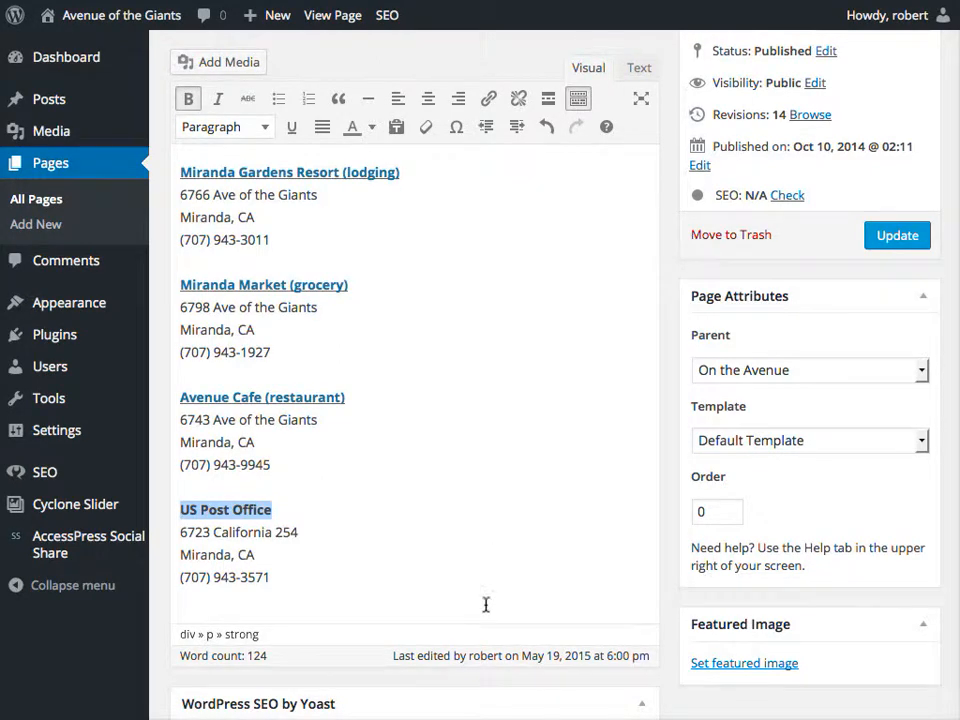
click(897, 236)
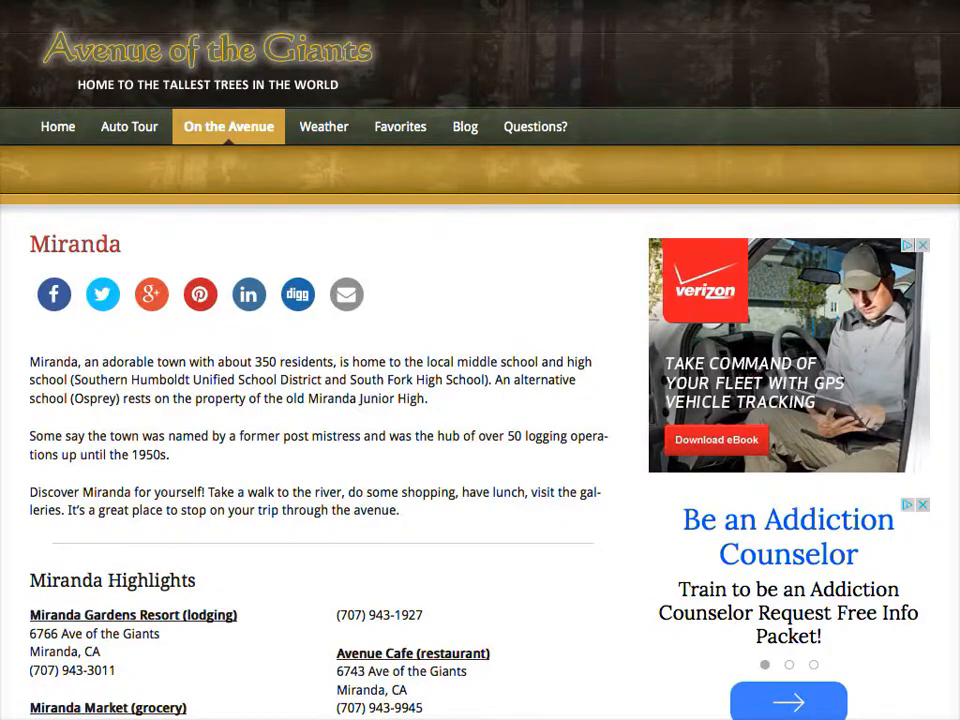
Scroll through the updated Miranda page to check the new US Post Office listing.
scroll(482, 444, down, 4)
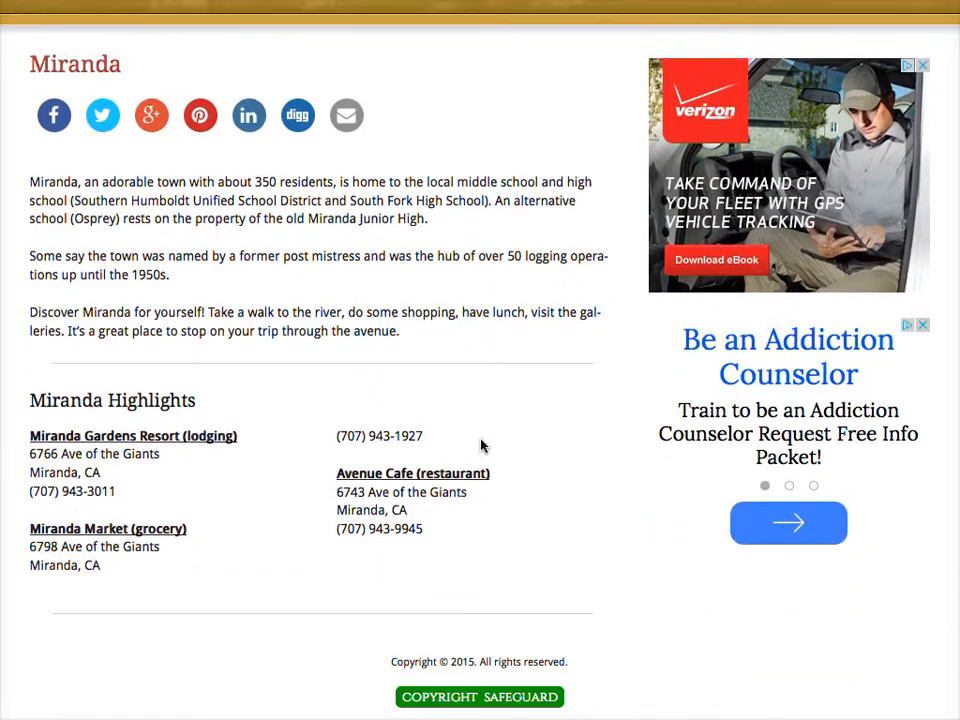
scroll(482, 444, up, 4)
scroll(482, 444, down, 3)
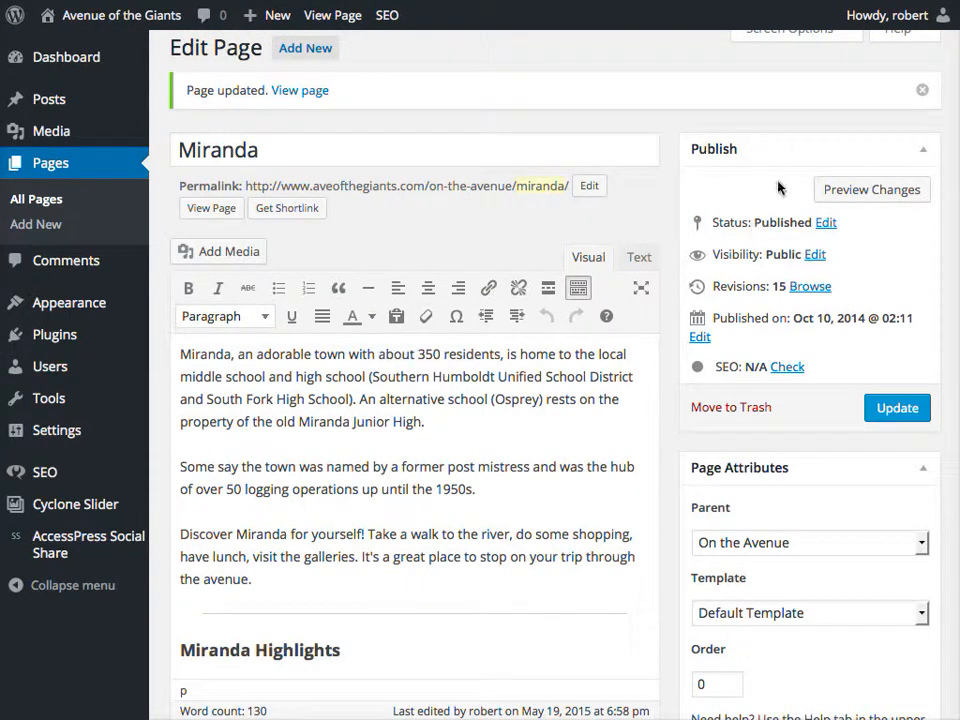
Open the Media Library with its Add New upload area showing.
mouse_move(45, 138)
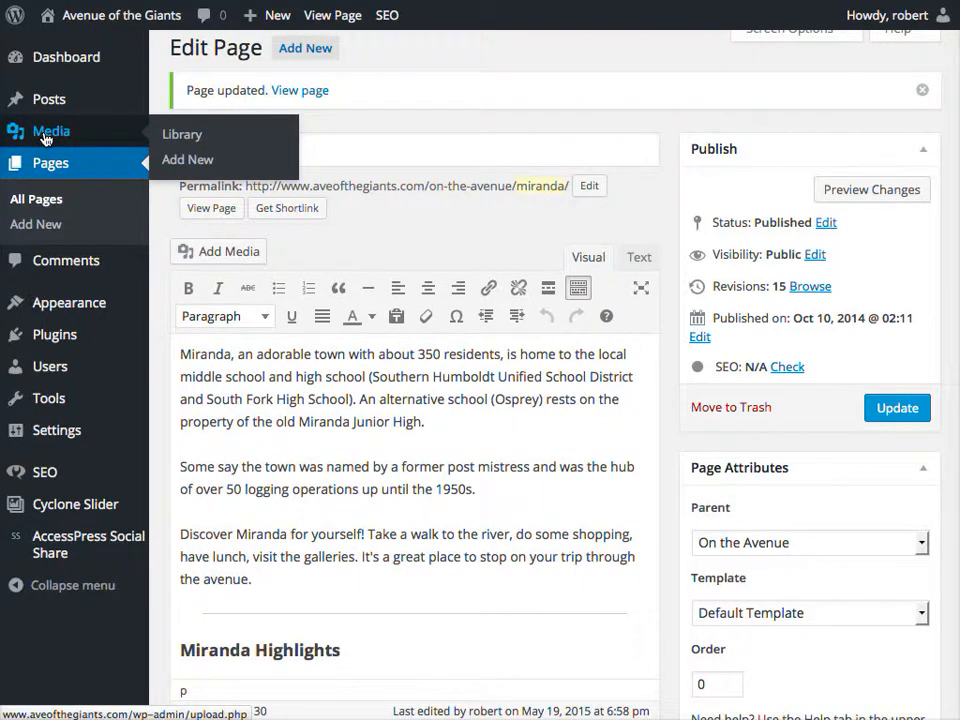
click(177, 136)
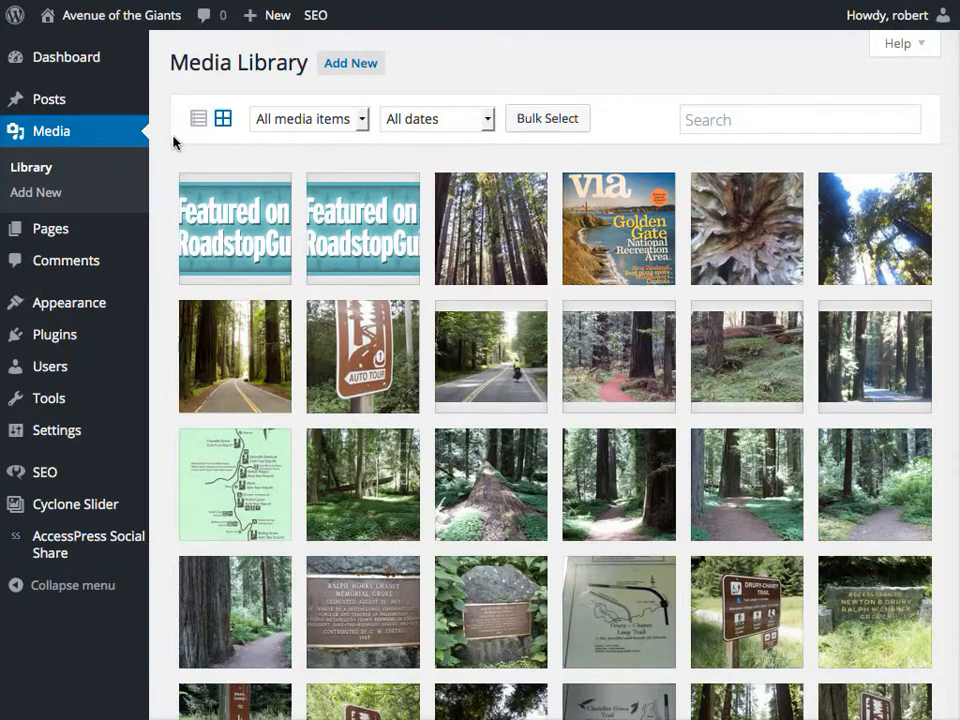
click(366, 72)
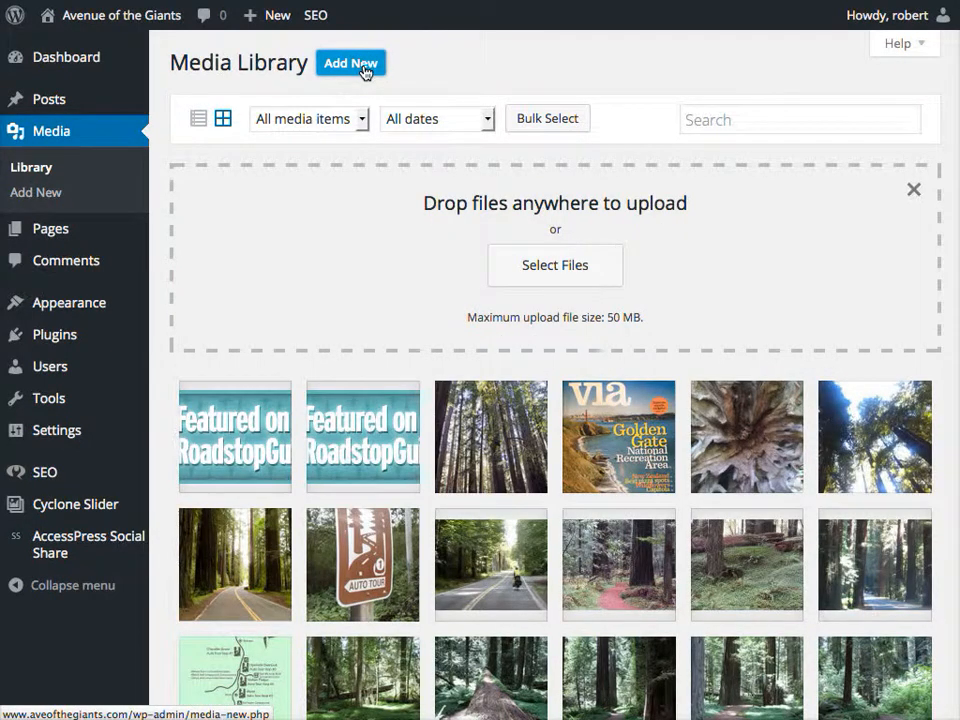
Upload the Redwood Palace photo miranda.jpg from the Desktop to the Media Library.
click(574, 272)
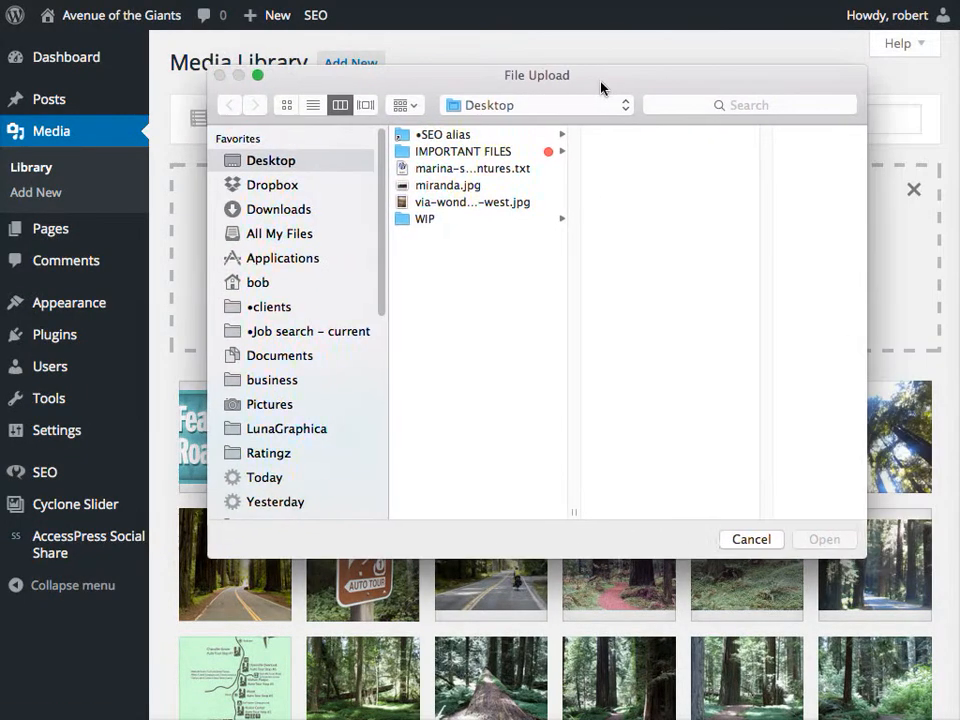
click(458, 186)
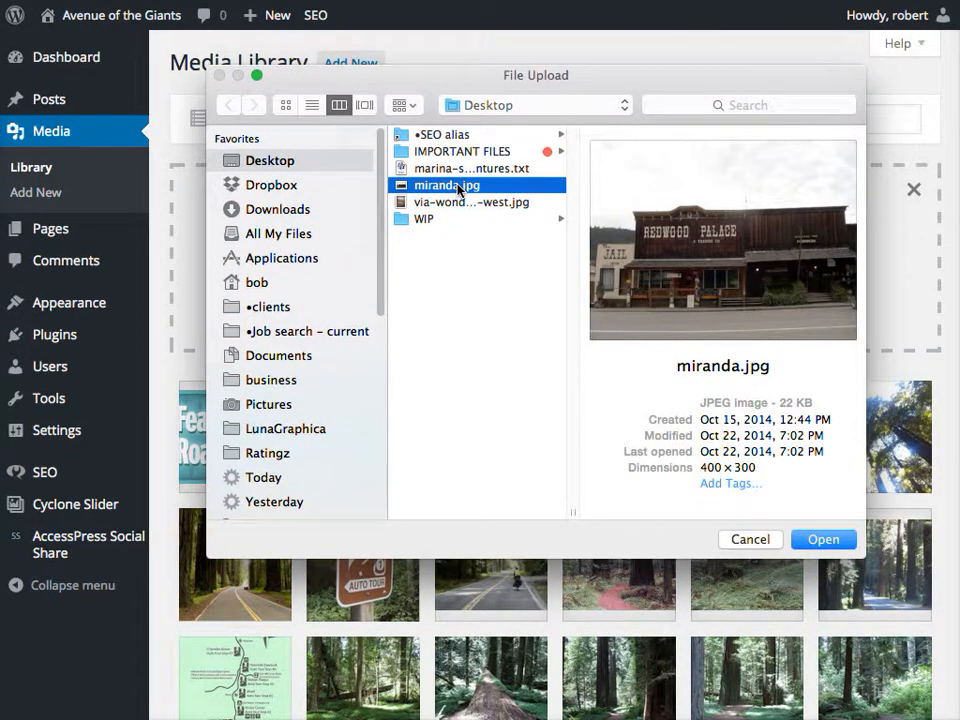
click(801, 539)
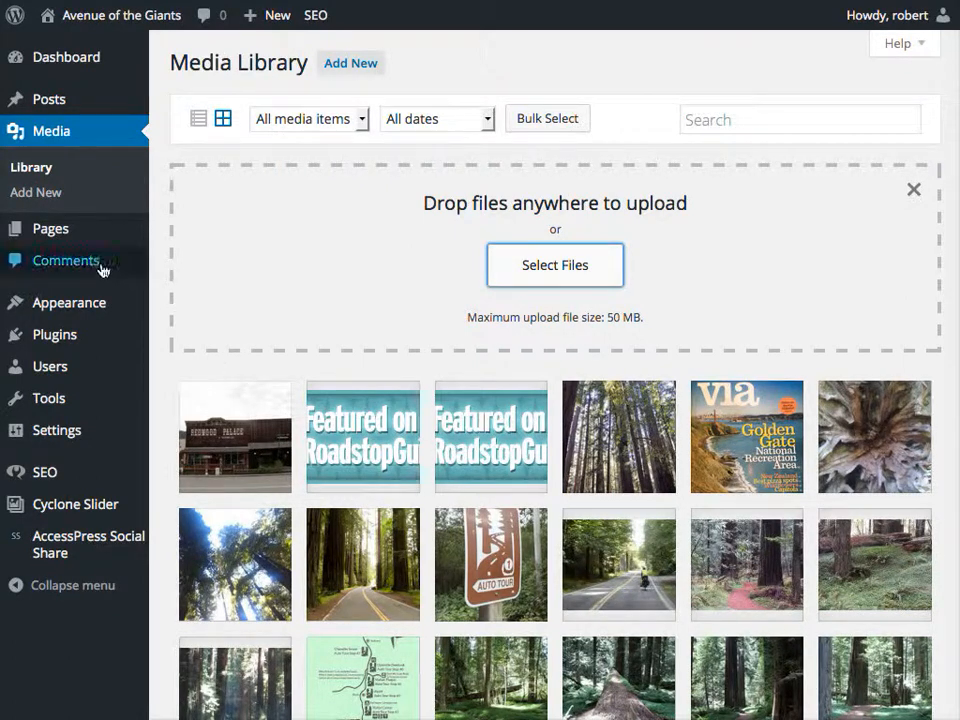
mouse_move(52, 241)
click(190, 233)
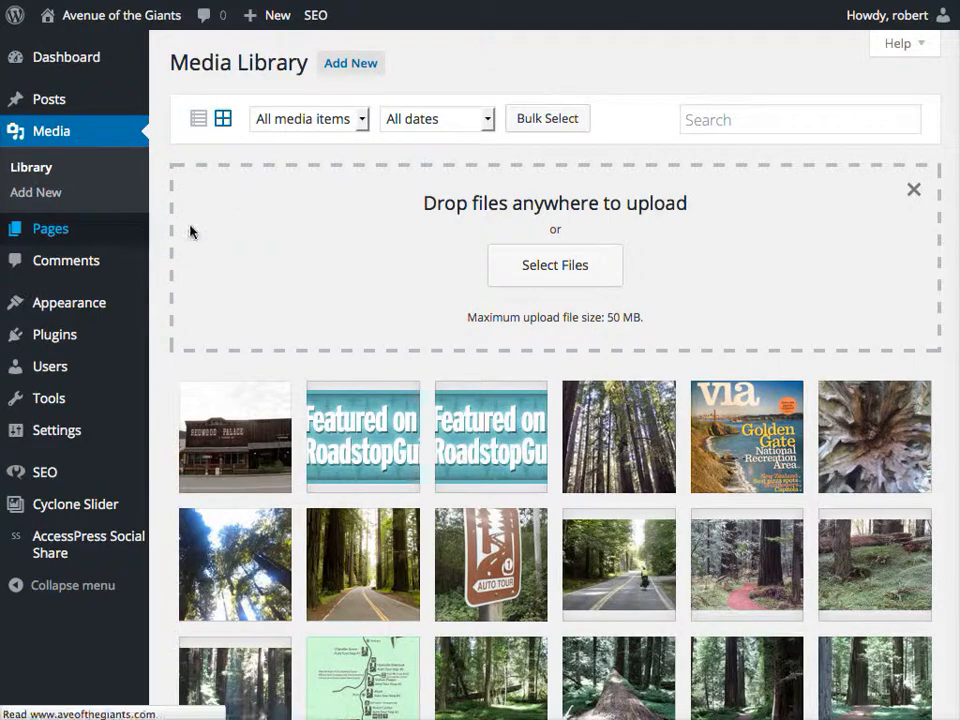
Insert the miranda.jpg Redwood Palace photo at the top of the Miranda page content.
scroll(275, 484, down, 20)
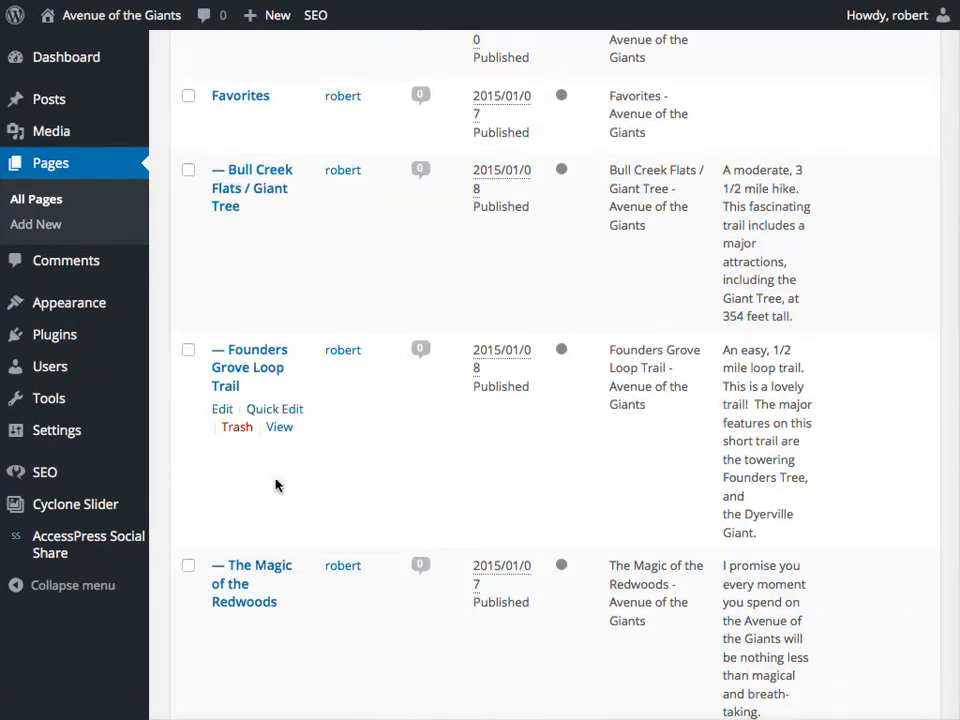
click(222, 471)
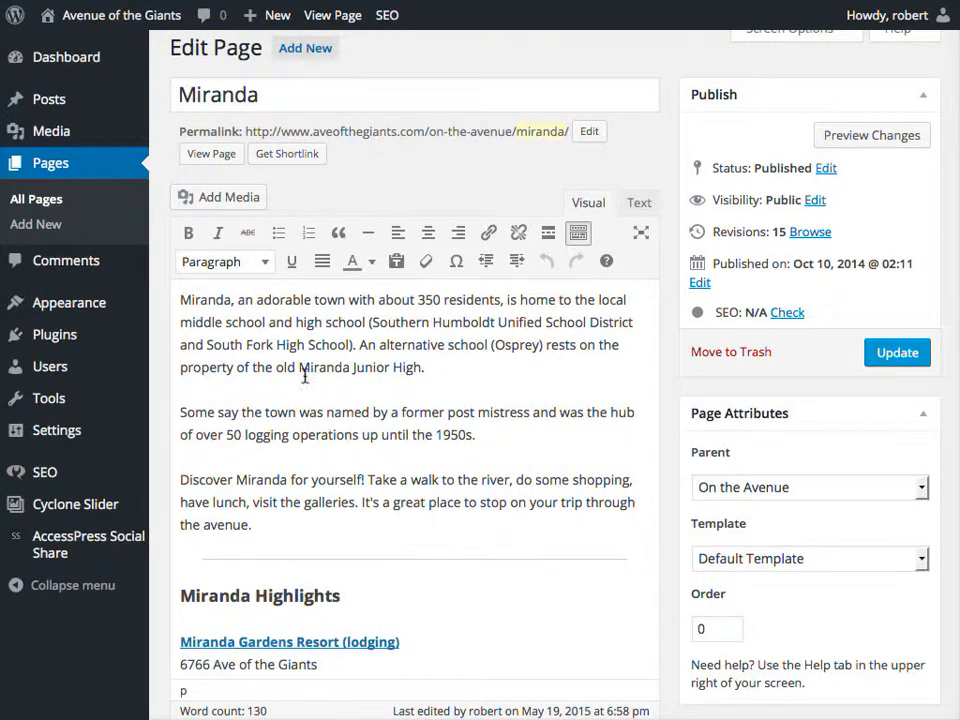
click(242, 200)
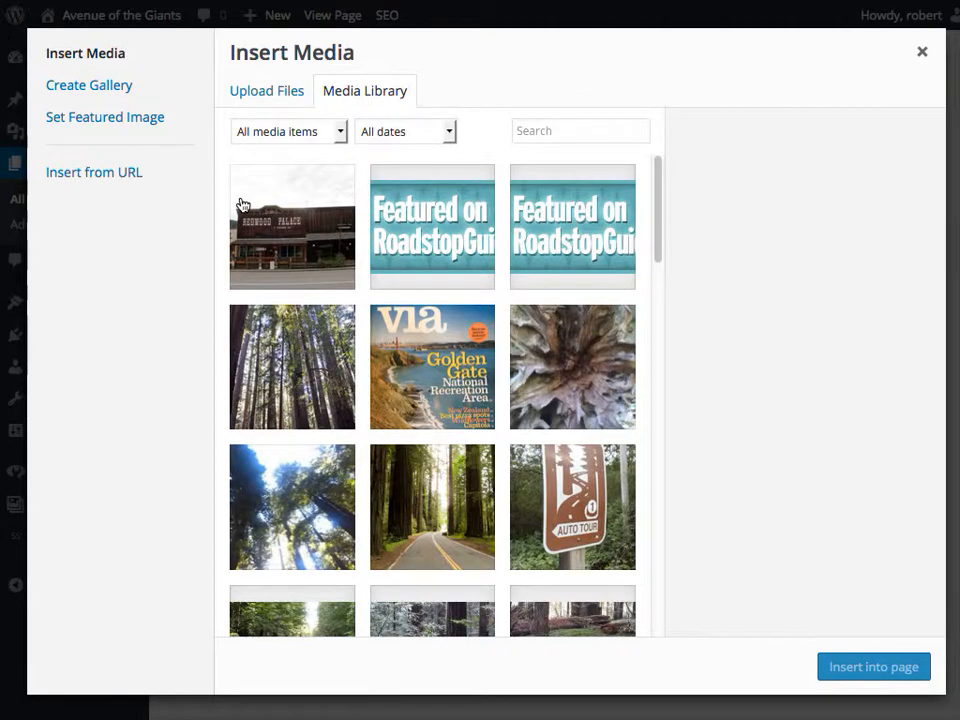
click(321, 245)
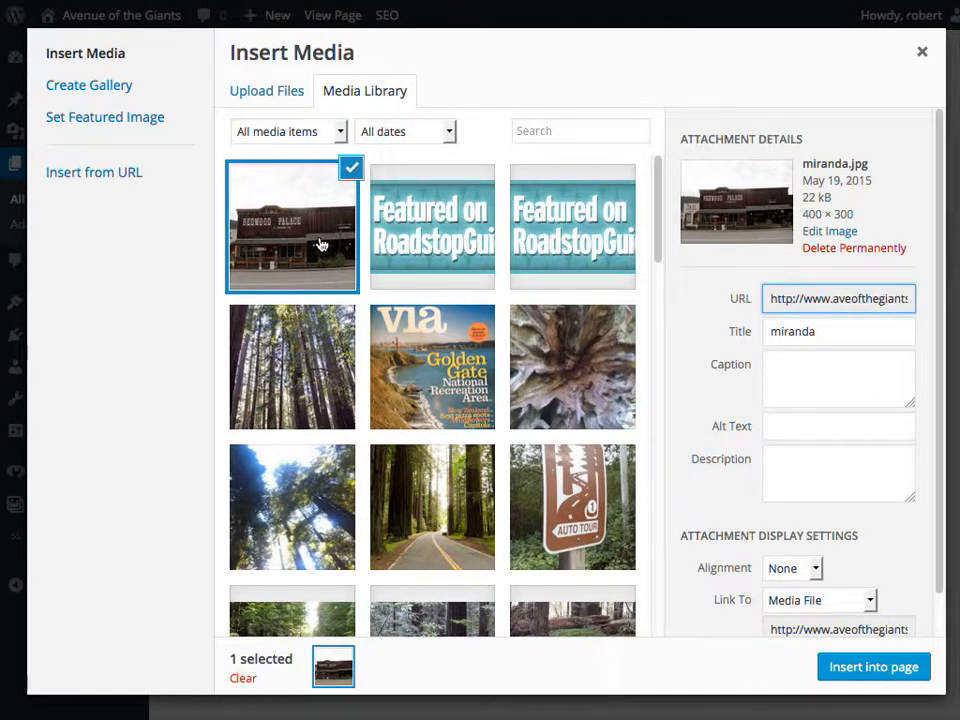
click(873, 667)
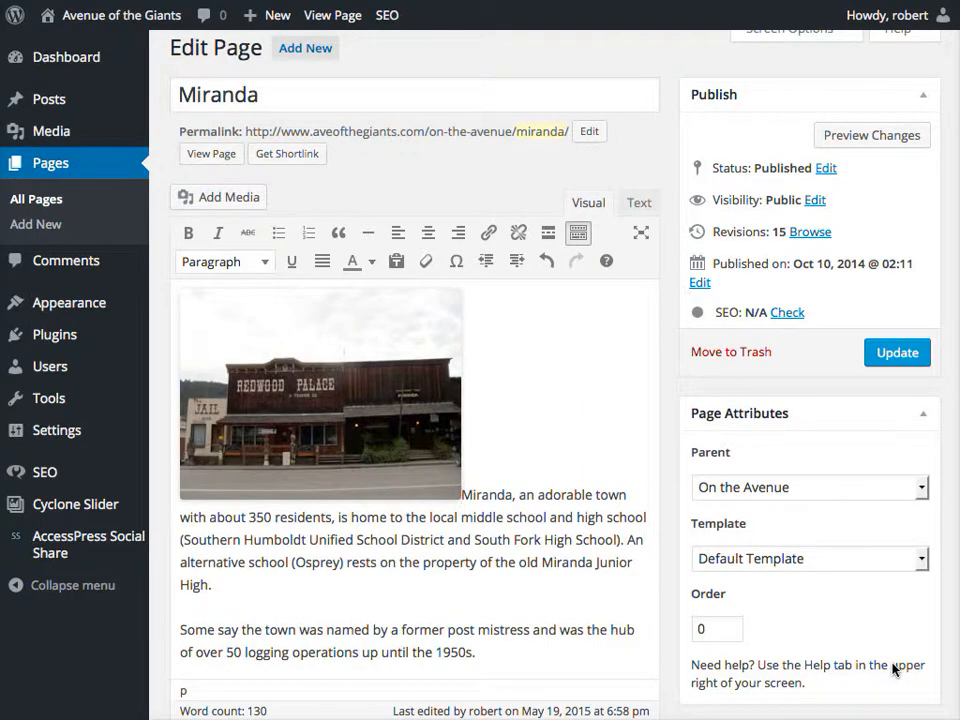
Align the Redwood Palace photo left with text wrapping and update the Miranda page.
click(366, 418)
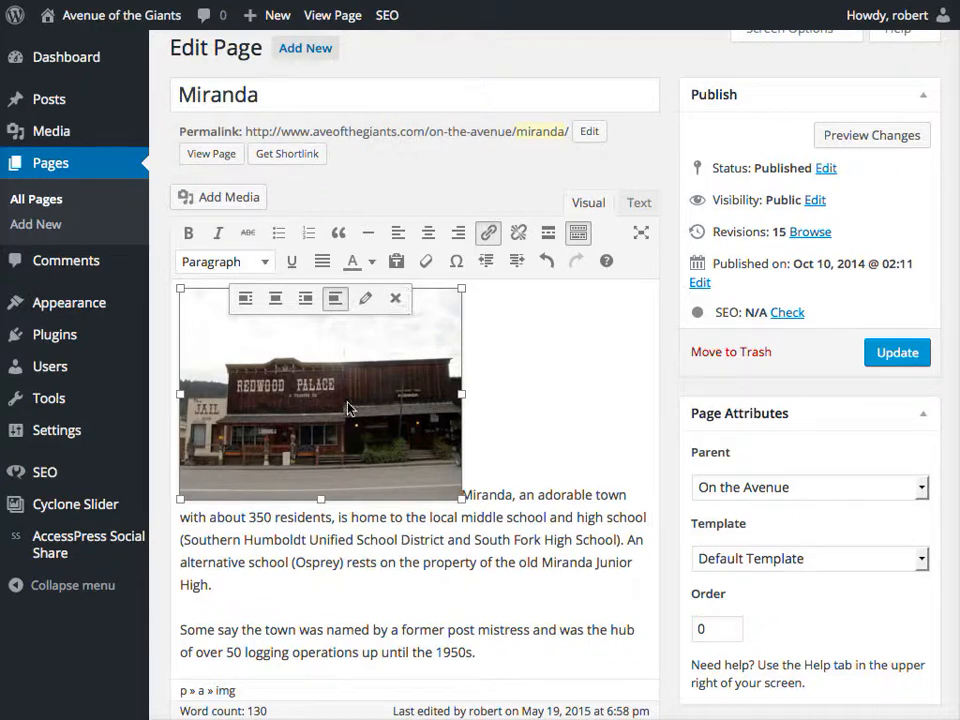
click(245, 298)
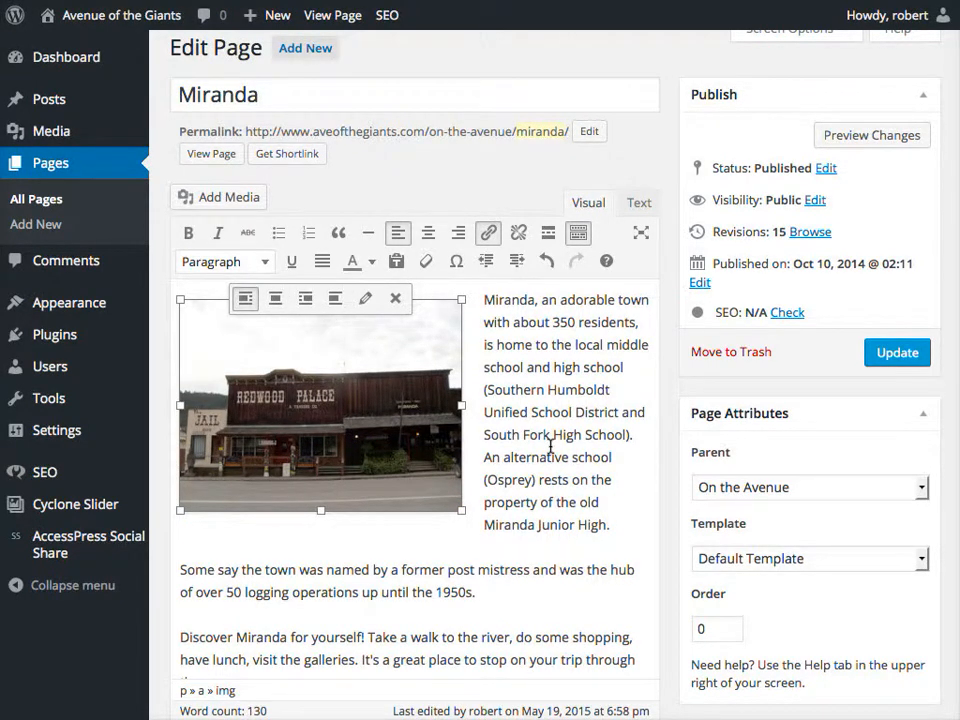
click(900, 356)
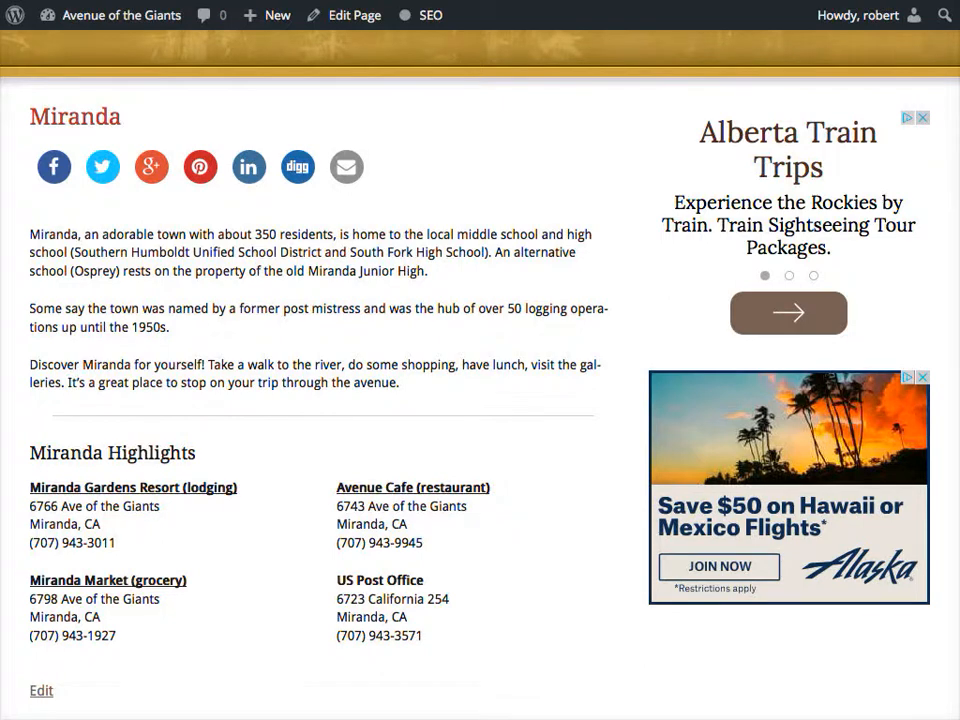
Reload the live Miranda page to confirm the left-aligned photo, then browse the blog posts.
key(super+r)
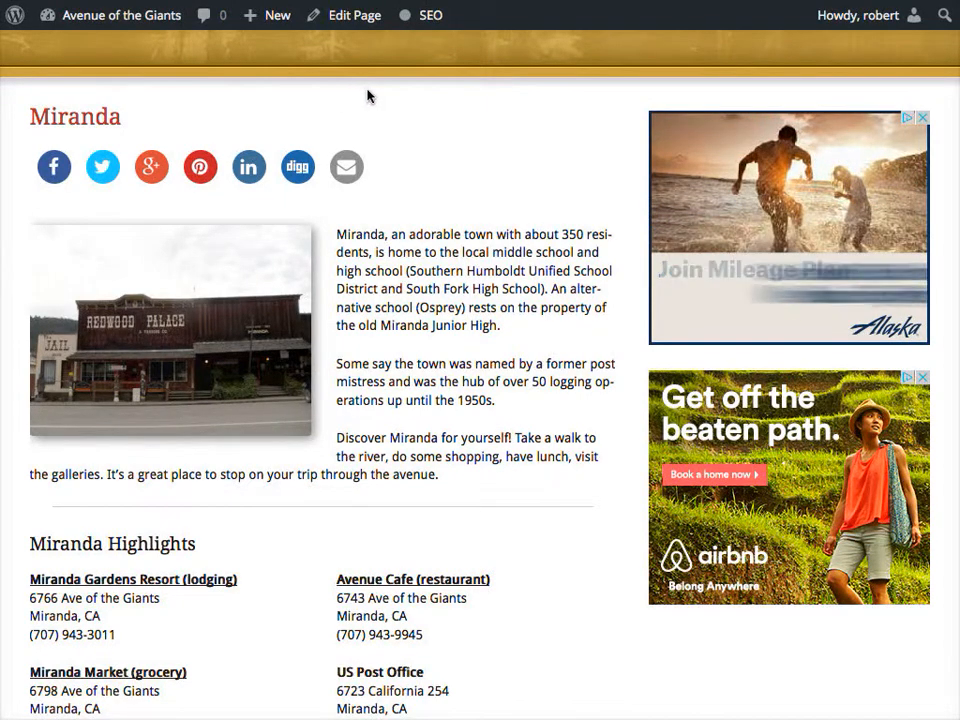
scroll(450, 110, up, 3)
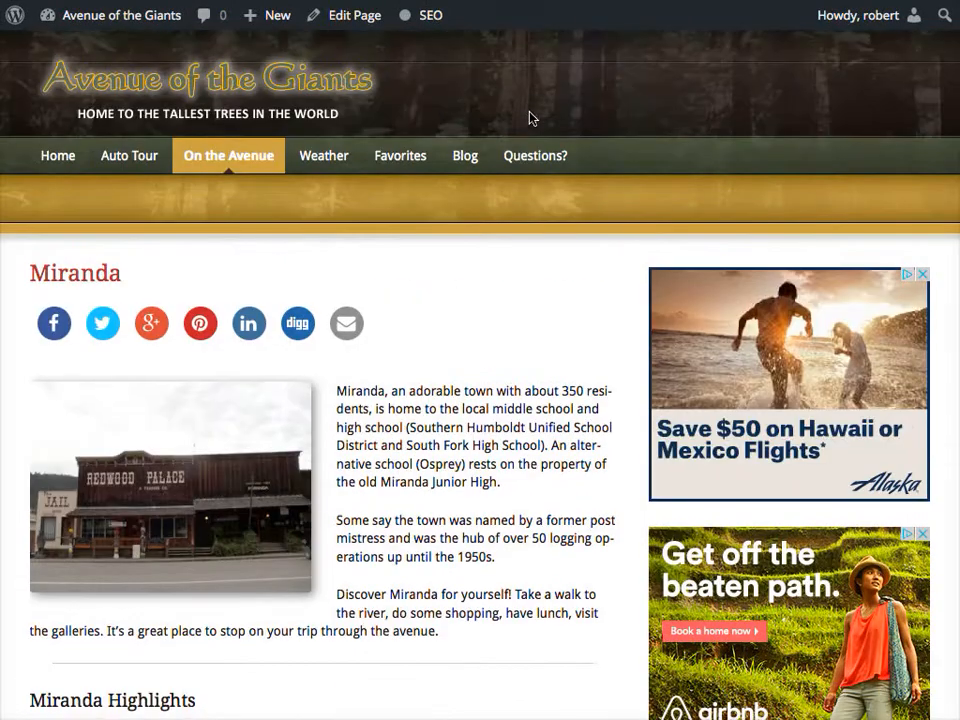
click(471, 163)
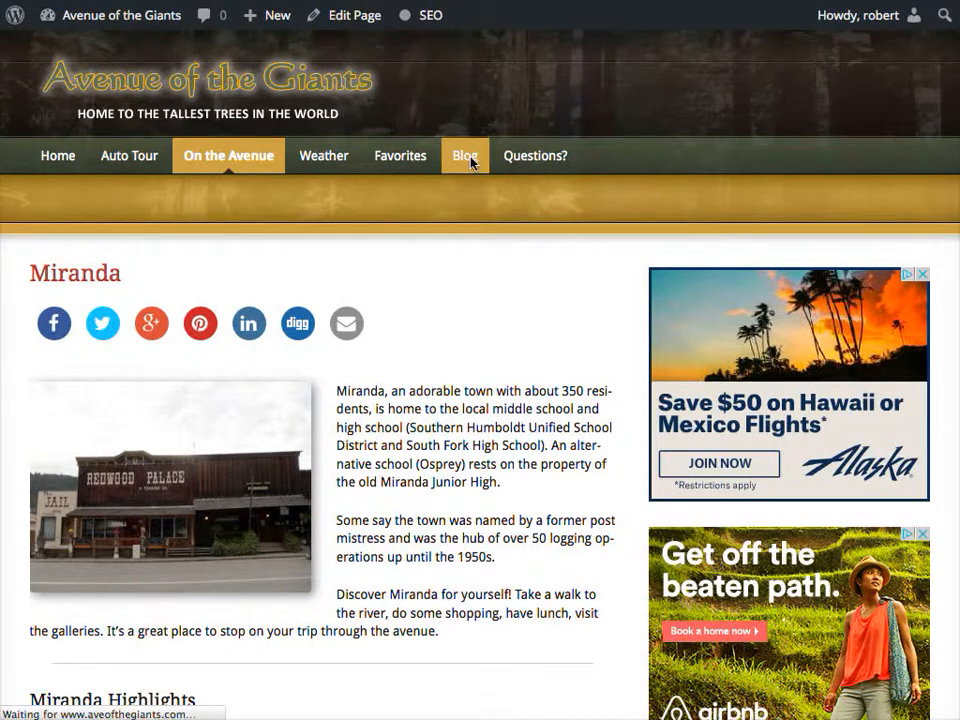
scroll(456, 497, down, 5)
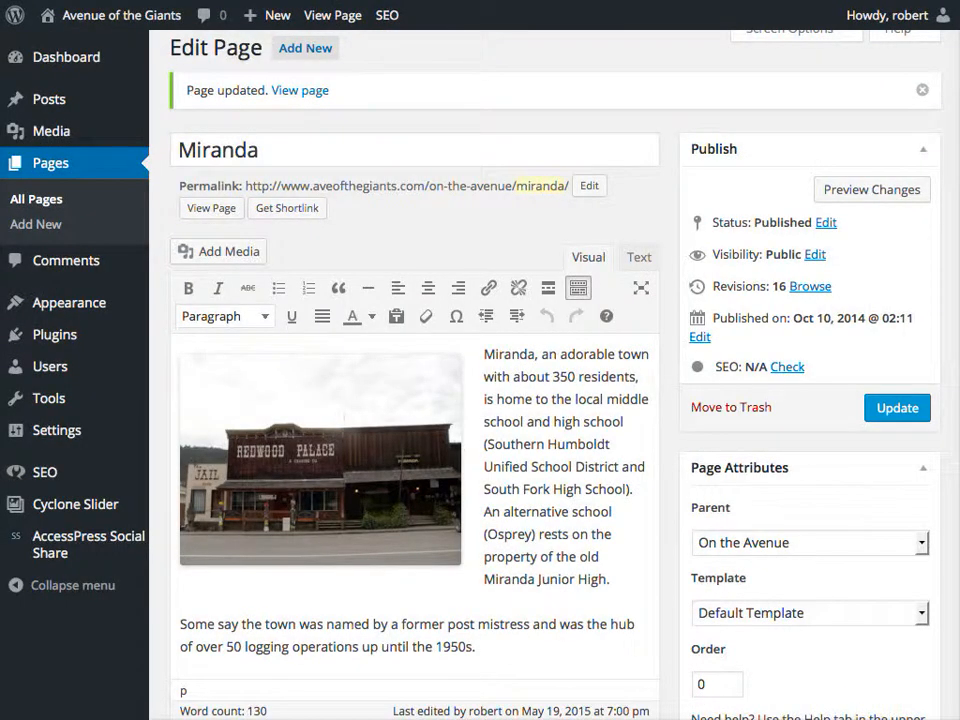
From All Posts, open The Redwoods are AAA's "Best Lifeform" post in the editor.
mouse_move(58, 100)
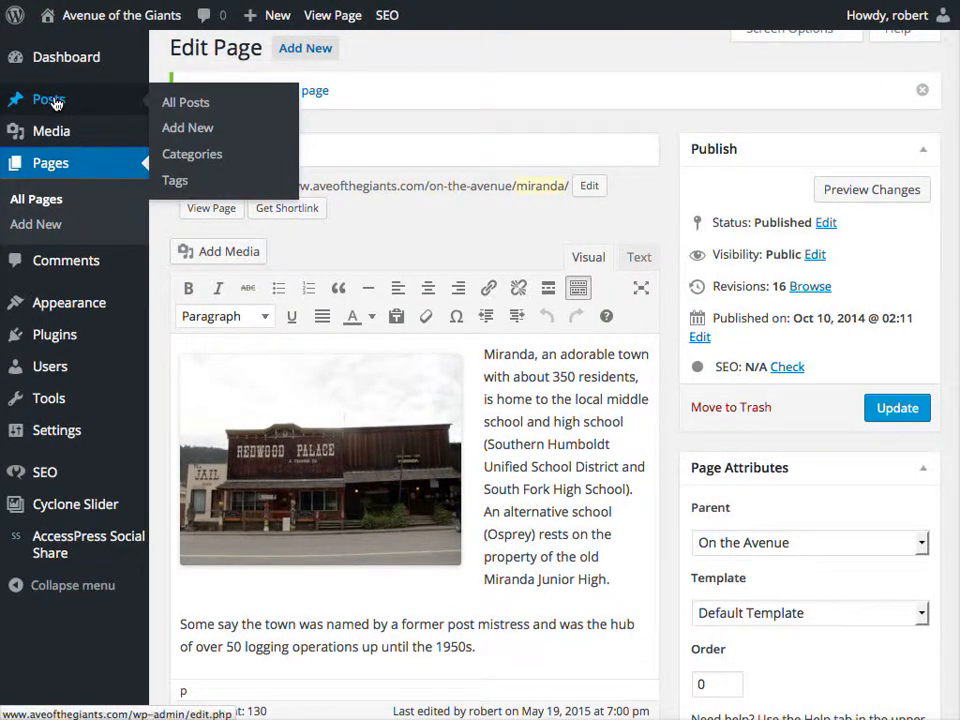
click(174, 108)
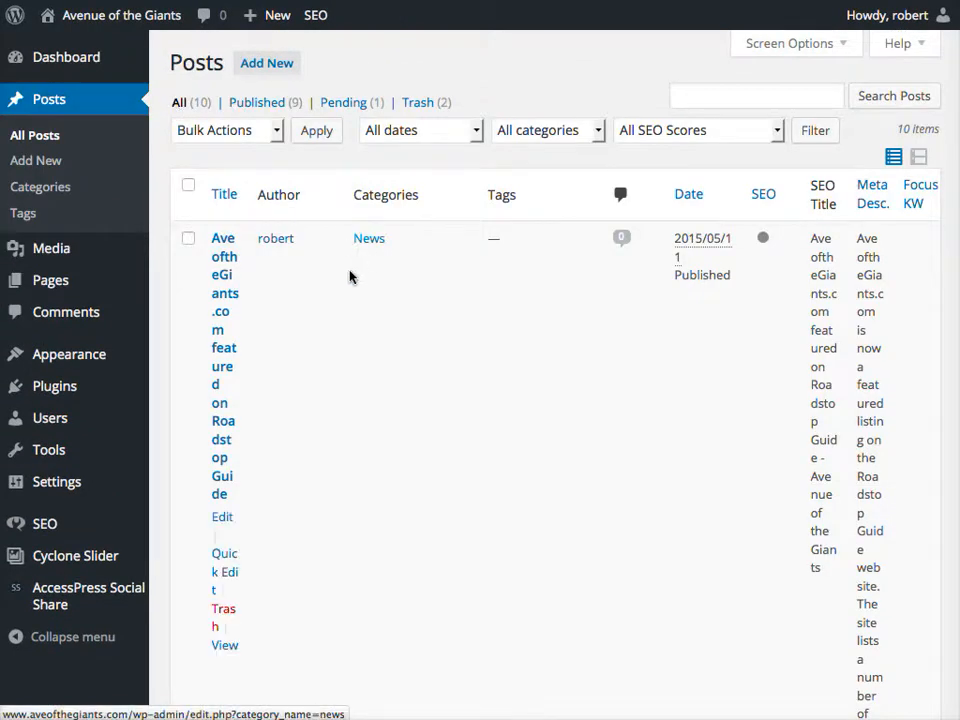
scroll(349, 276, down, 3)
scroll(444, 285, down, 5)
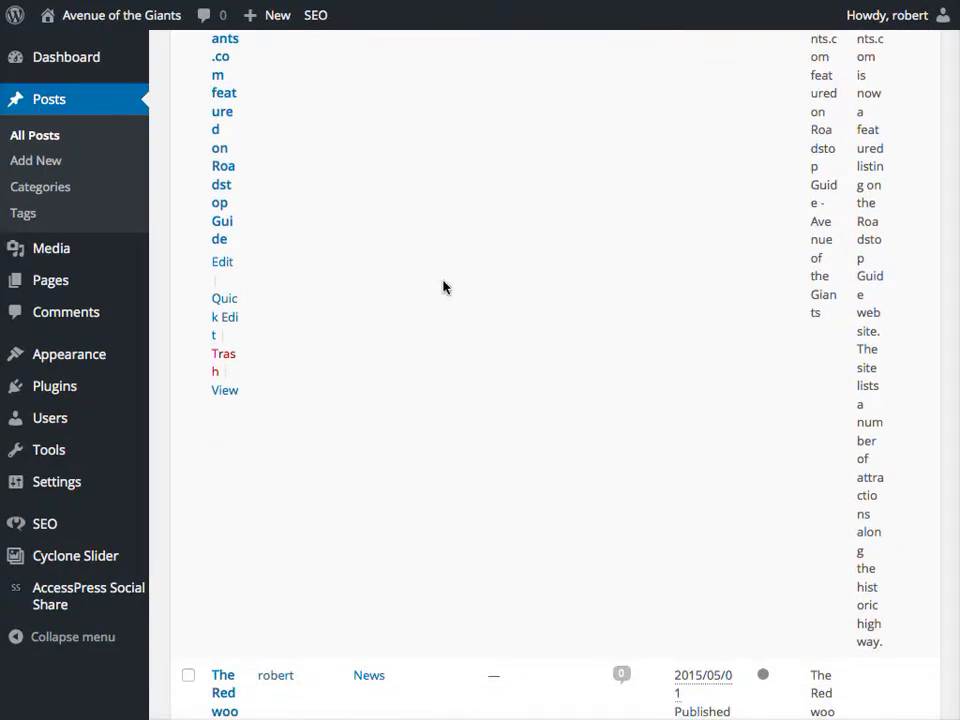
scroll(444, 287, down, 8)
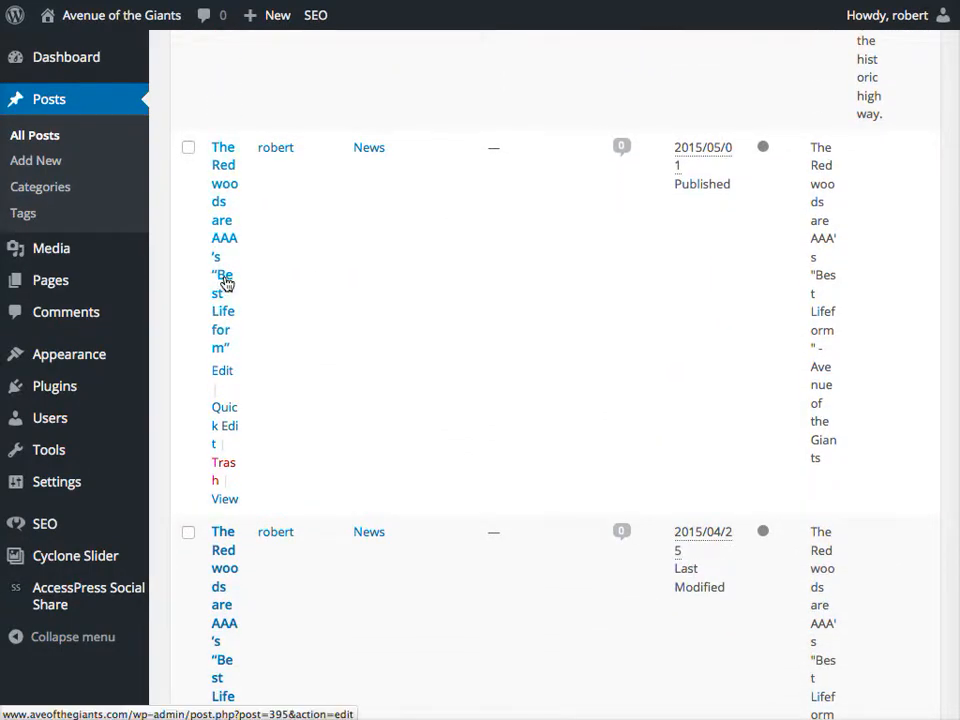
scroll(227, 283, down, 1)
scroll(226, 284, down, 1)
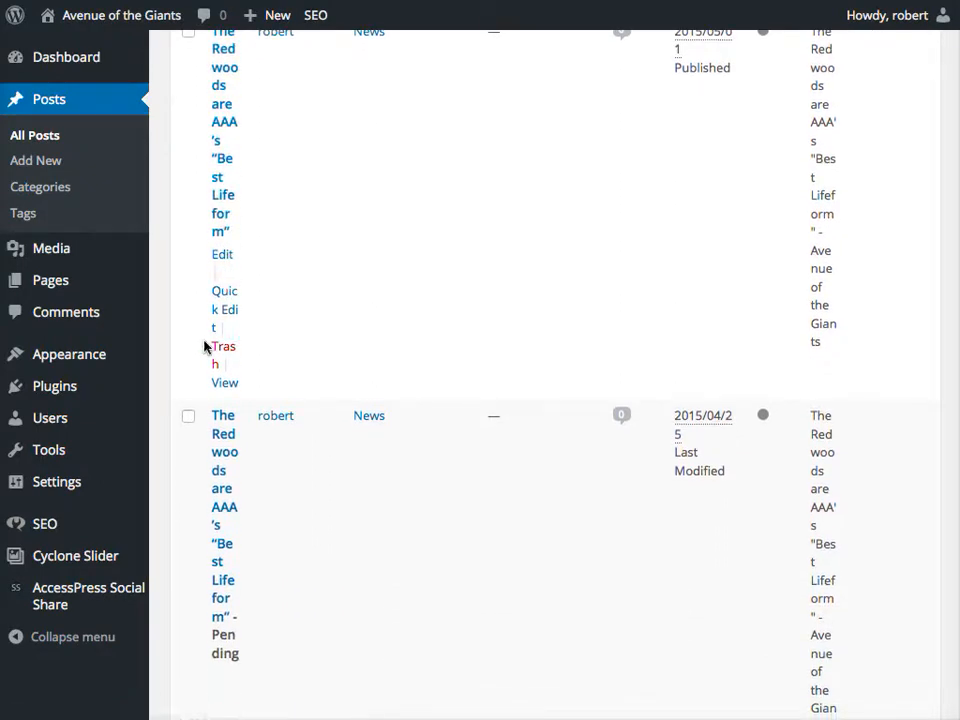
click(224, 258)
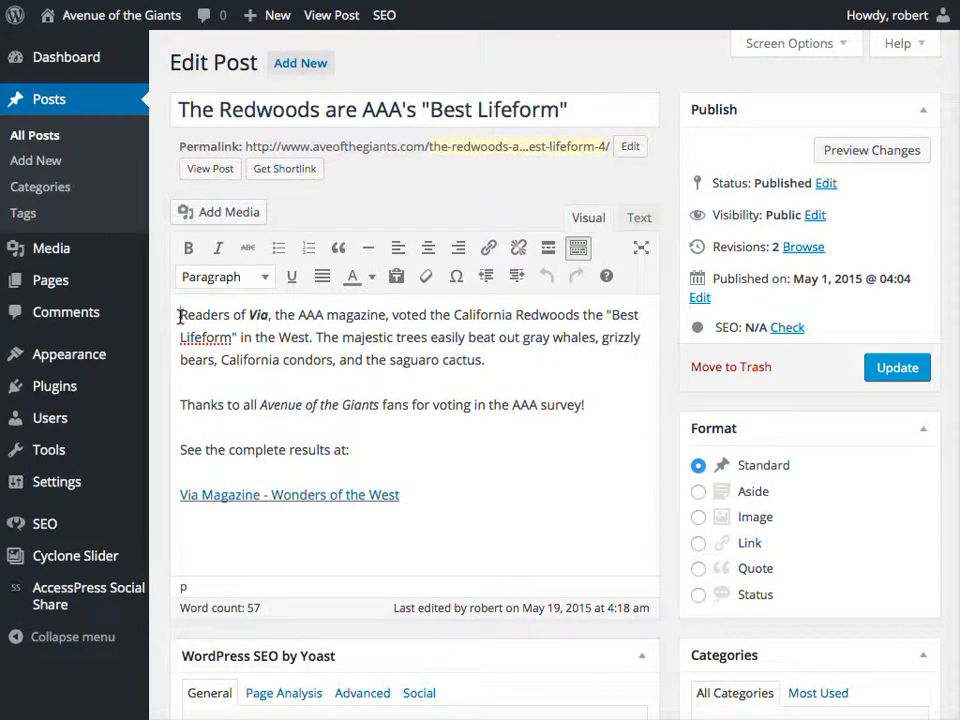
Upload via-wonders-of-the-west.jpg through Add Media and insert it at the start of the post.
click(228, 214)
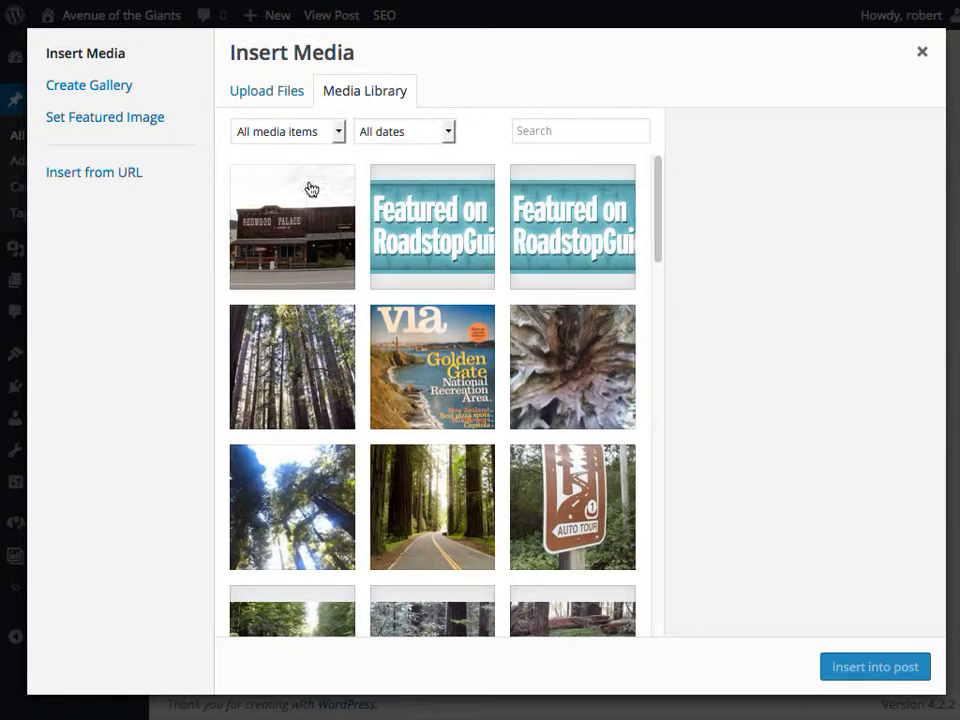
click(268, 97)
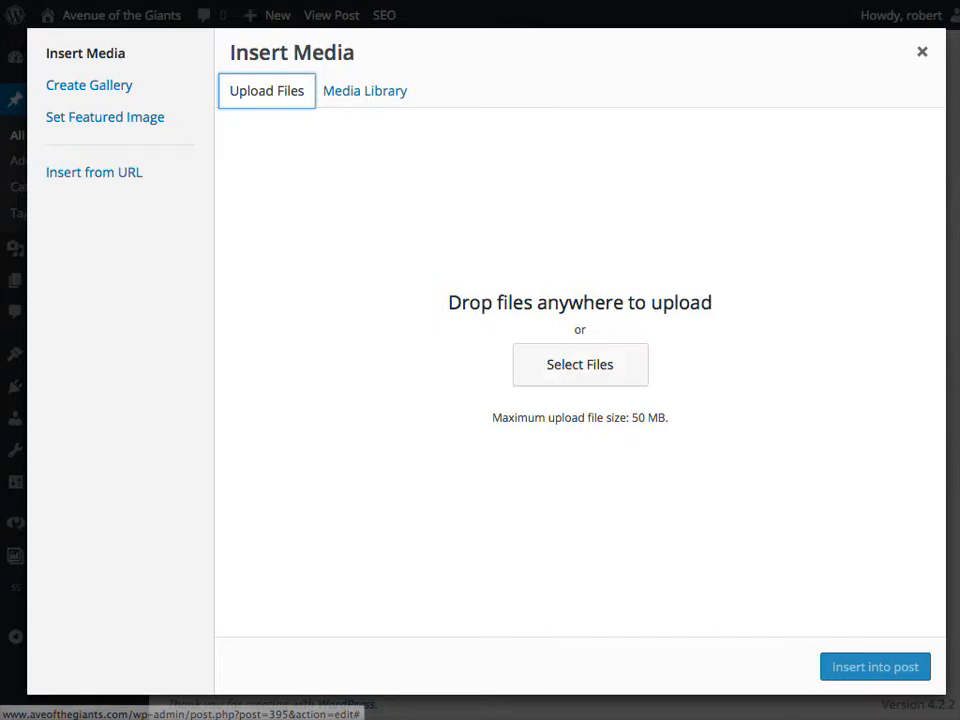
drag(959, 405, 446, 364)
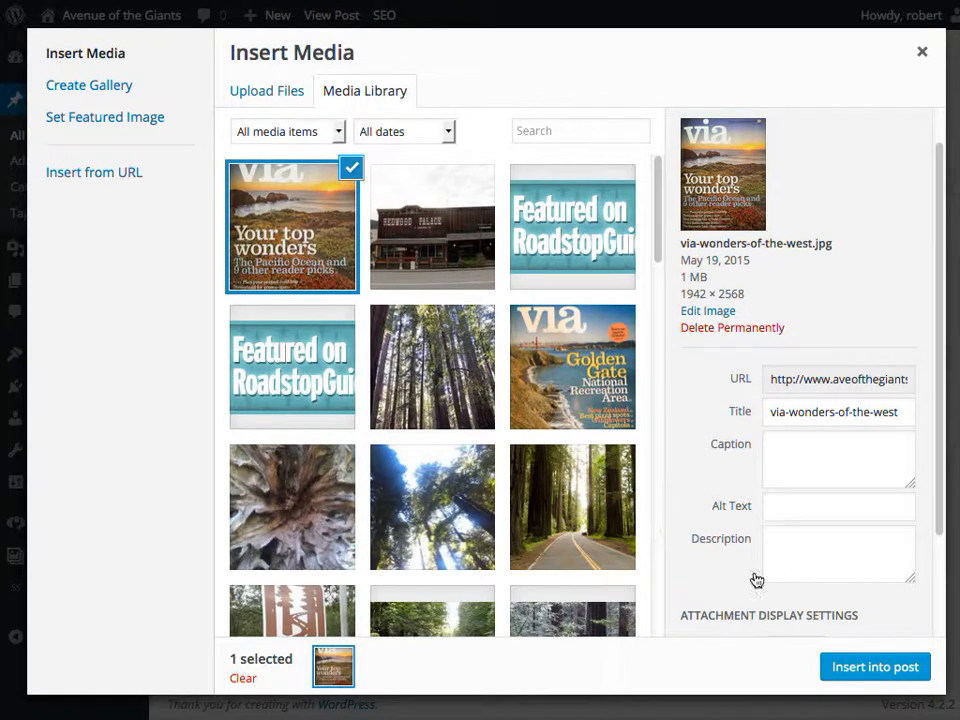
click(860, 667)
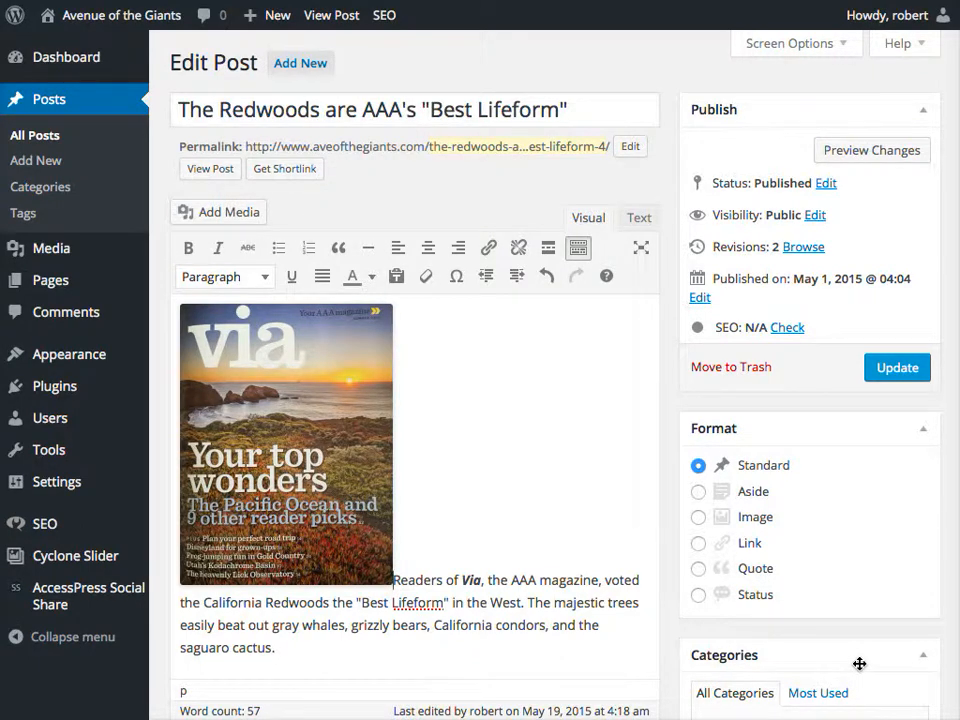
Right-align the Via cover, update the post, and reload the live blog to check it.
click(321, 403)
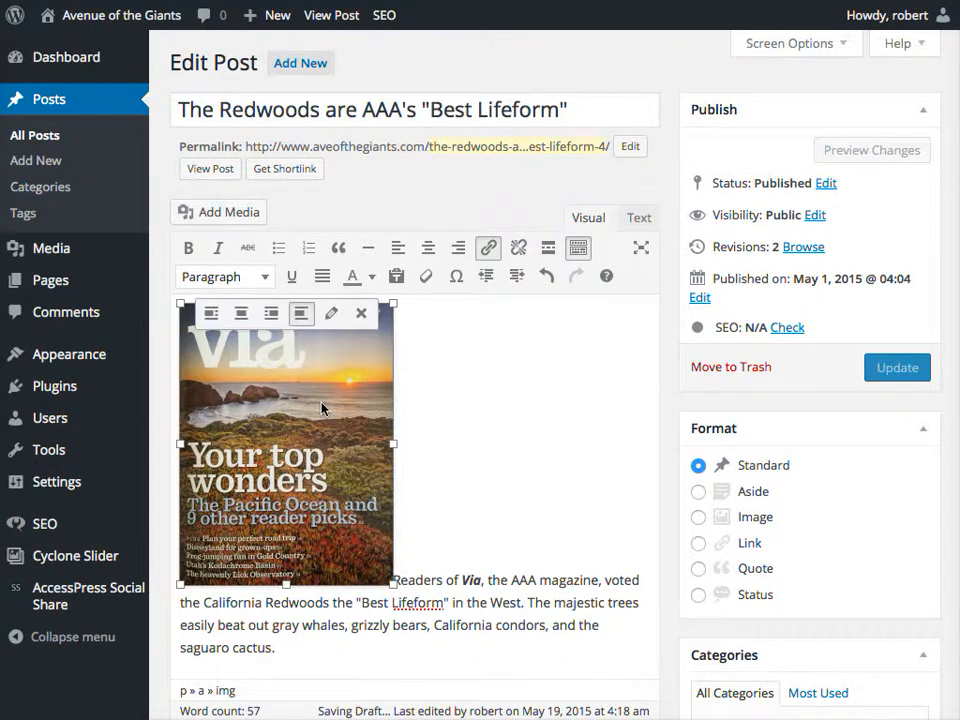
click(271, 316)
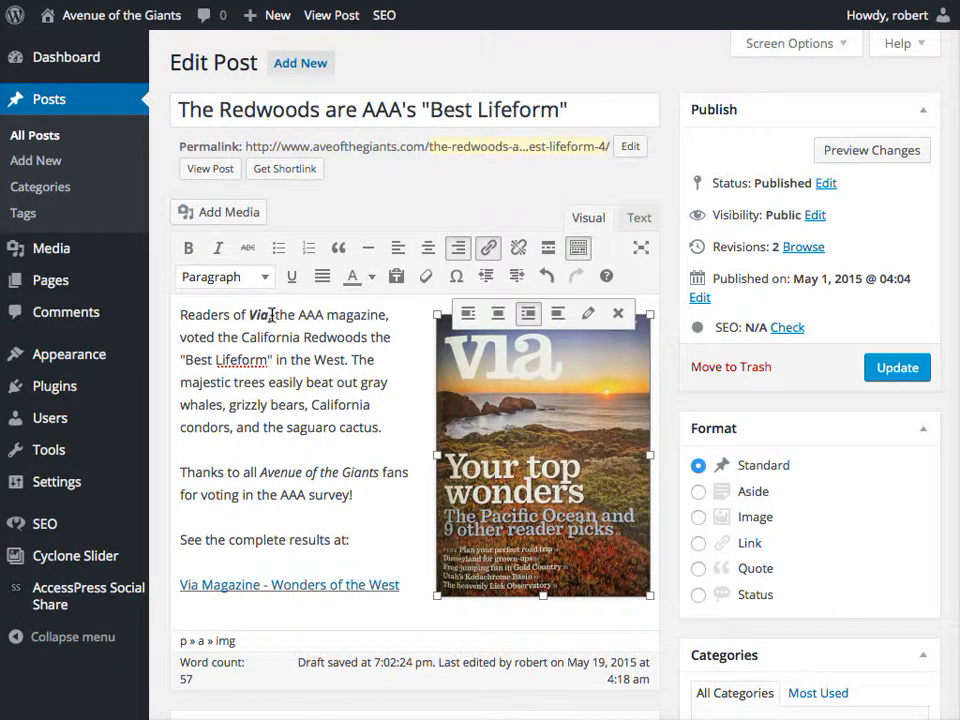
text(,)
click(899, 370)
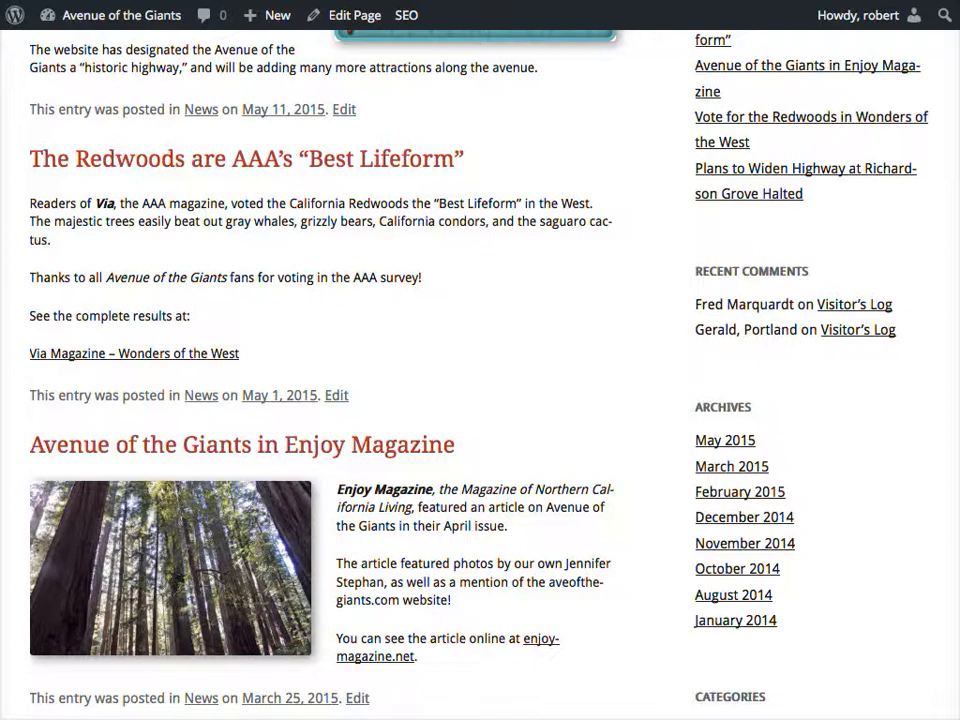
key(super+r)
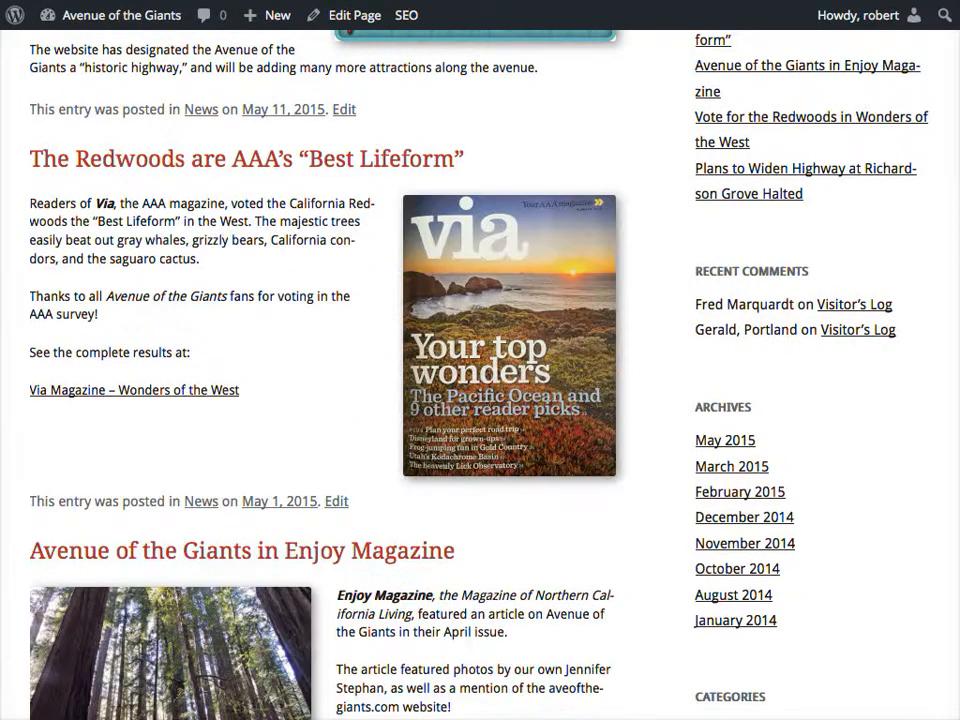